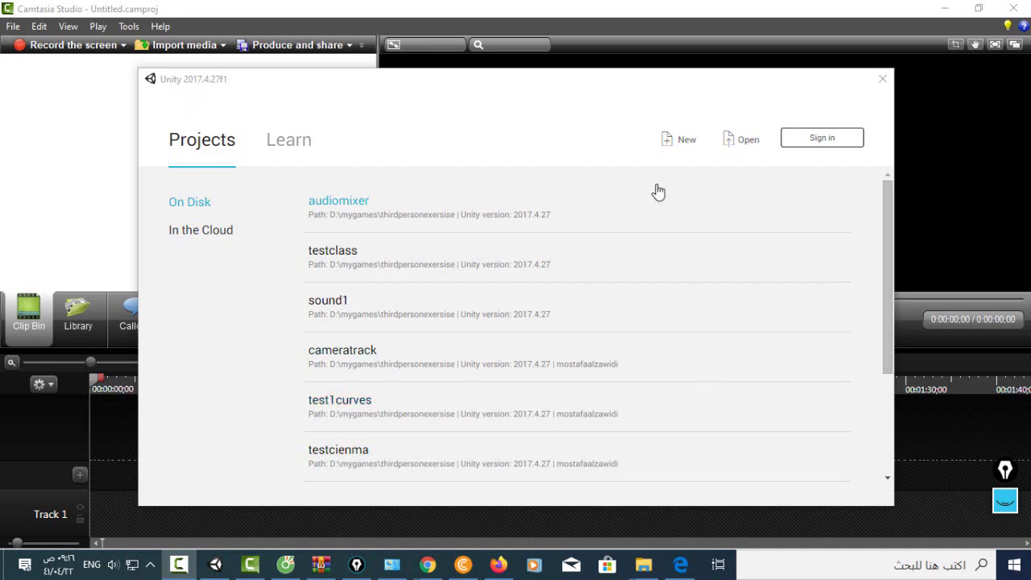
- Create a new 3D project named 'myaudiomixer' and open it in the editor
{"action": "left_click", "coordinate": [685, 145]}
{"action": "left_click", "coordinate": [479, 249]}
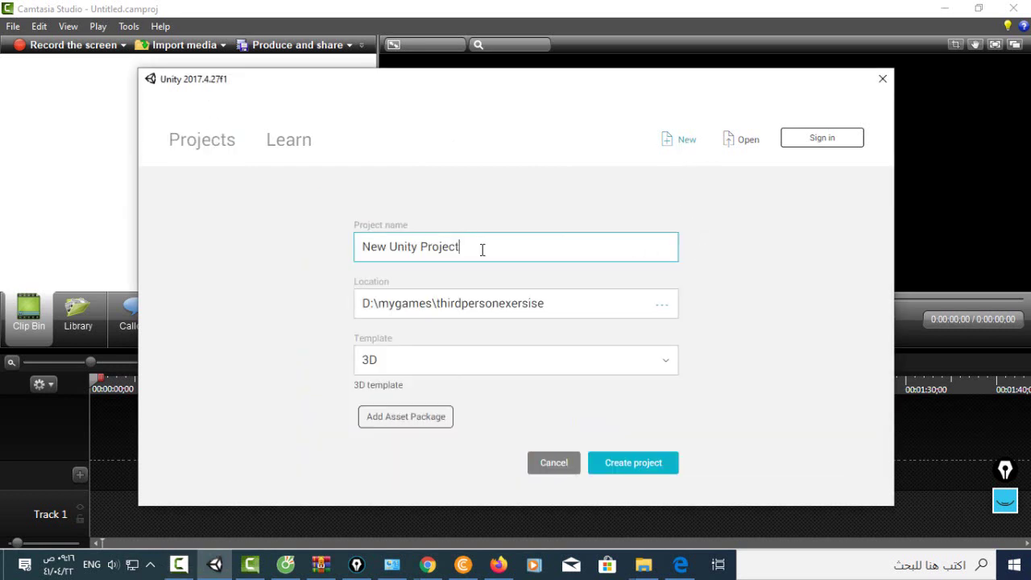
{"action": "key", "text": "ctrl+shift+Left"}
{"action": "key", "text": "ctrl+shift+Left"}
{"action": "key", "text": "ctrl+shift+Left"}
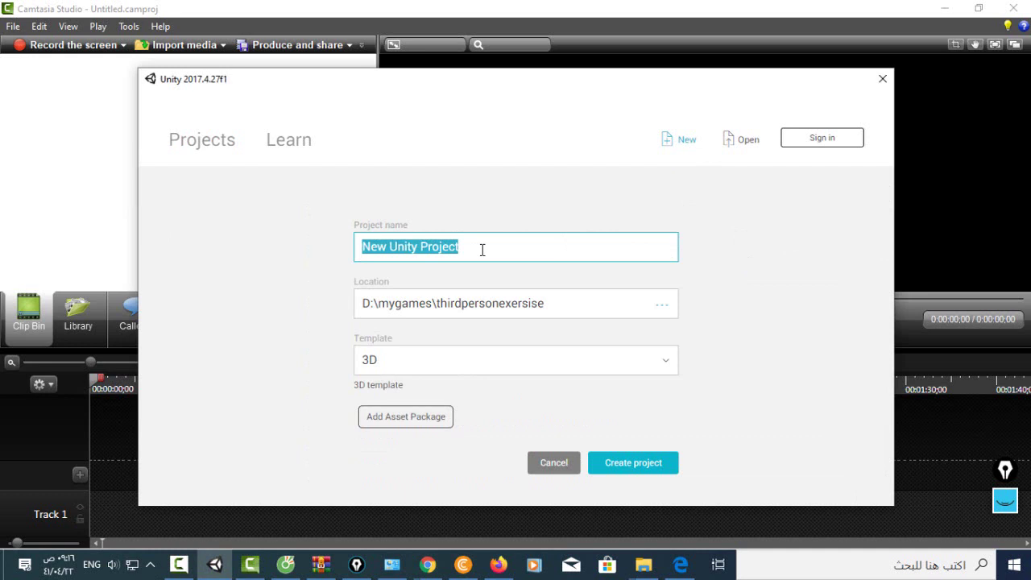
{"action": "type", "text": "mya"}
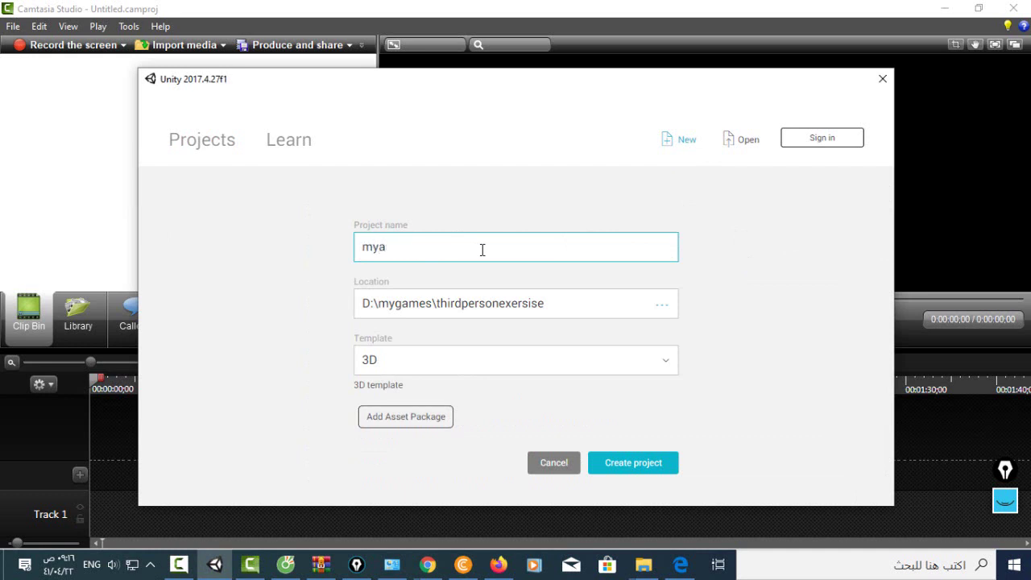
{"action": "type", "text": "udiomi"}
{"action": "type", "text": "xer"}
{"action": "left_click", "coordinate": [653, 470]}
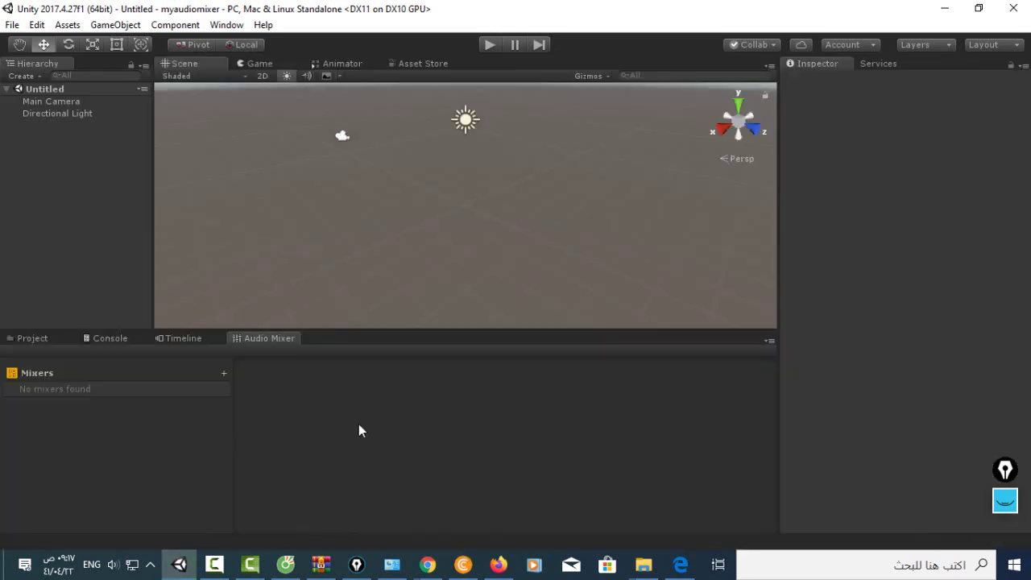
- Widen the Scene panel and bring up the Create menu for the empty Assets folder
{"action": "left_click_drag", "start_coordinate": [781, 242], "coordinate": [803, 243]}
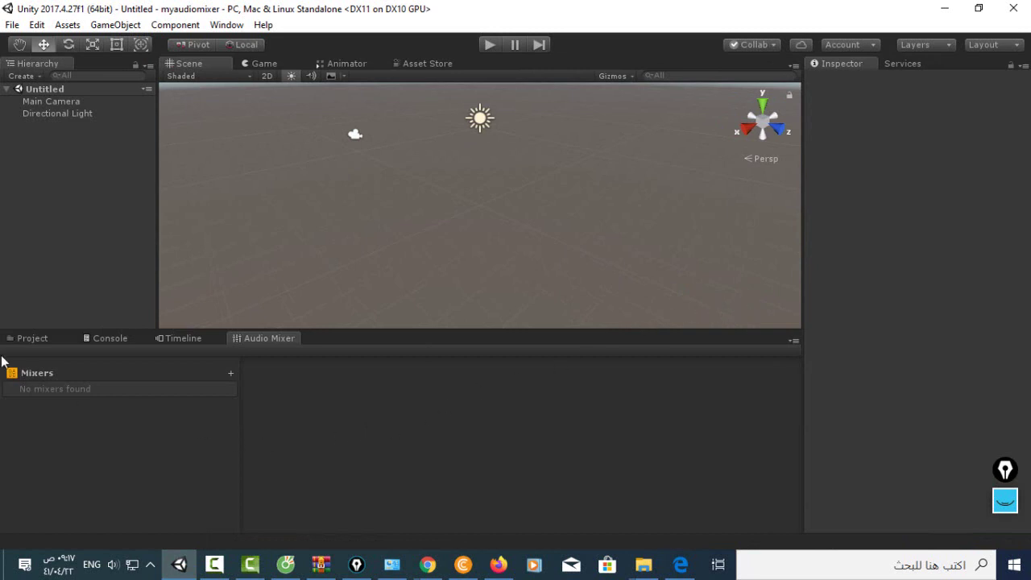
{"action": "left_click", "coordinate": [33, 339]}
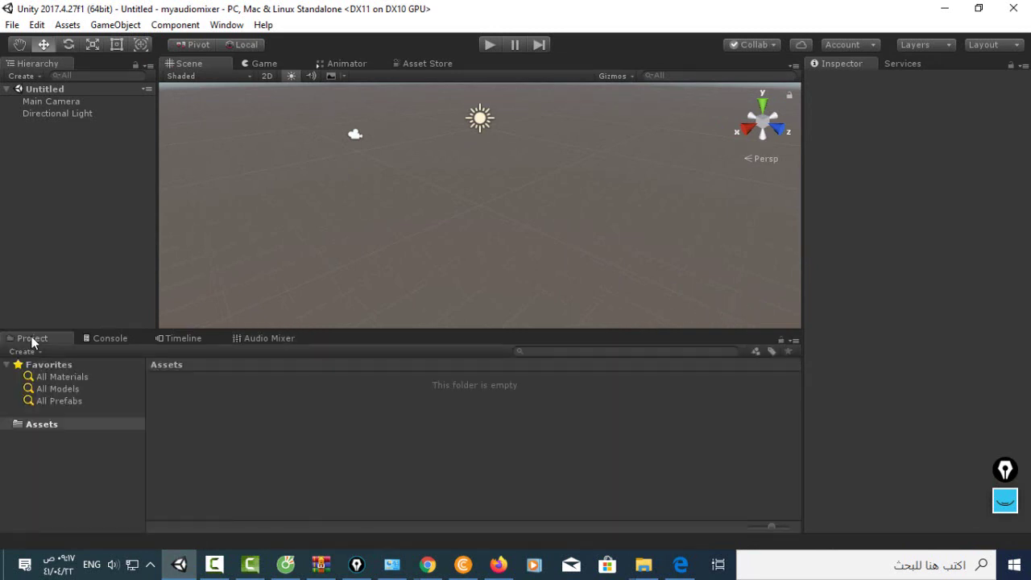
{"action": "right_click", "coordinate": [224, 422]}
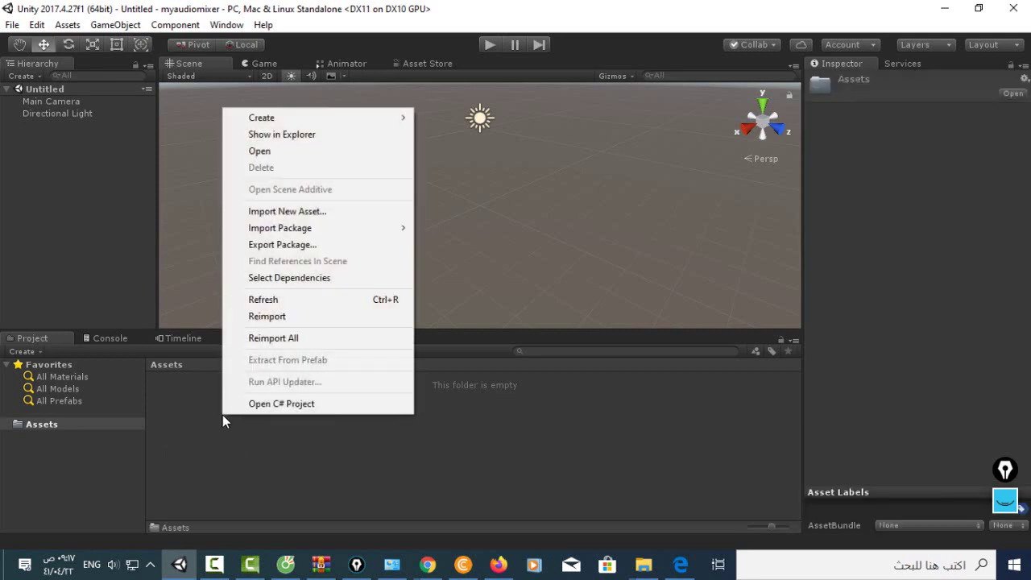
{"action": "mouse_move", "coordinate": [364, 122]}
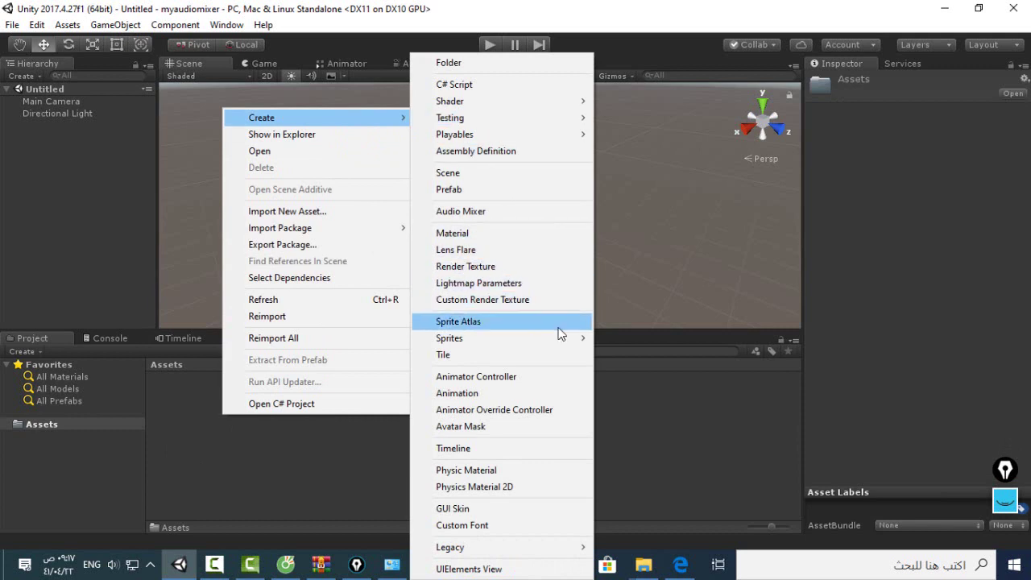
{"action": "mouse_move", "coordinate": [544, 341]}
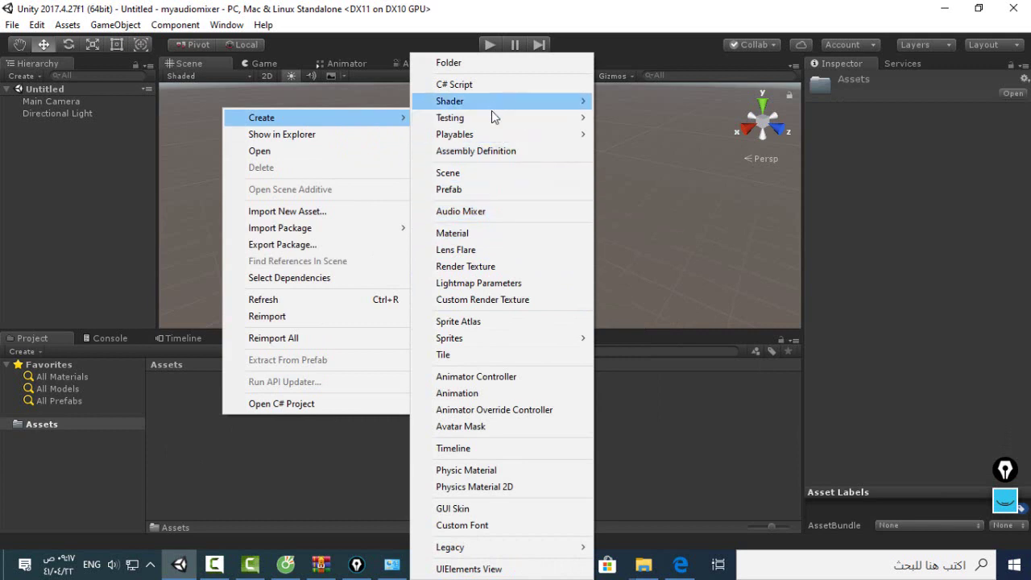
- Add an Audio Mixer asset named 'myeffects' and open it to show its Master group
{"action": "left_click", "coordinate": [521, 215]}
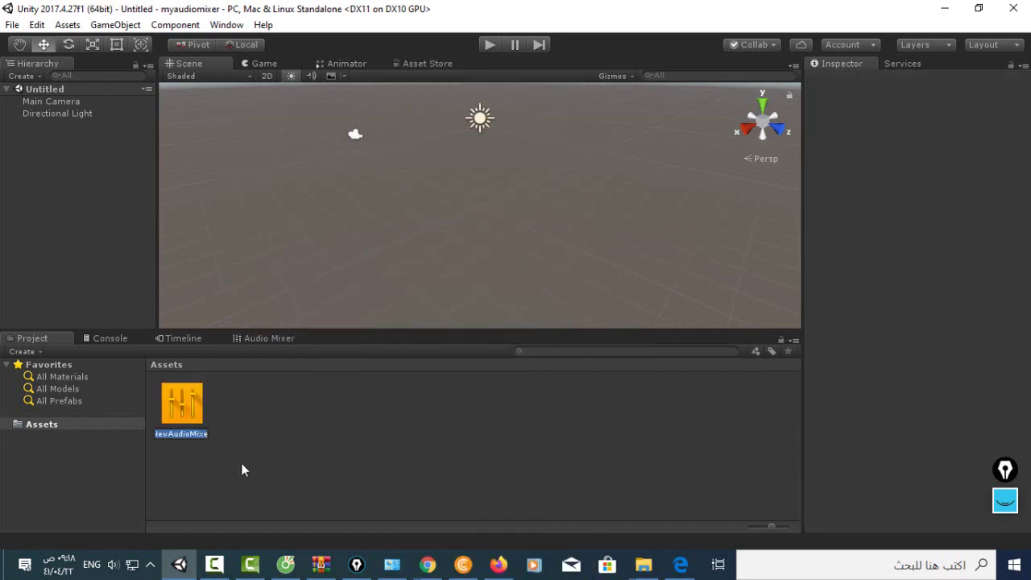
{"action": "mouse_move", "coordinate": [681, 564]}
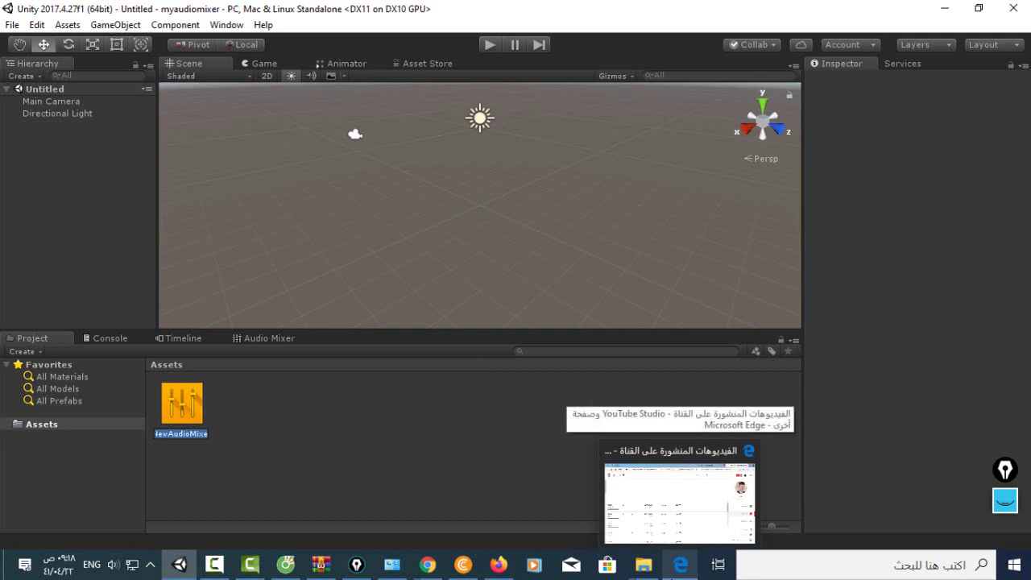
{"action": "type", "text": "my"}
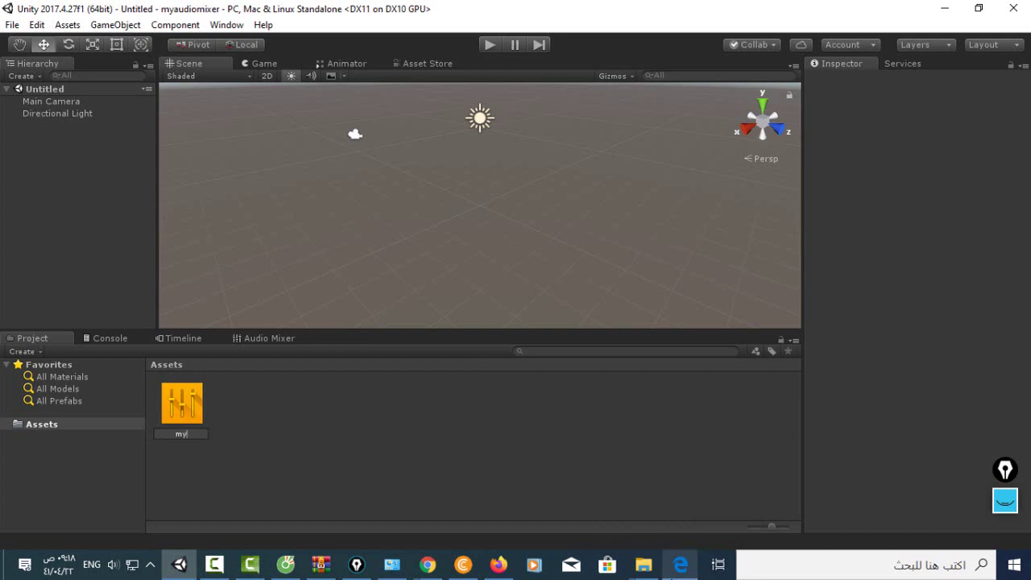
{"action": "type", "text": "ef"}
{"action": "type", "text": "f"}
{"action": "type", "text": "ects"}
{"action": "key", "text": "Return"}
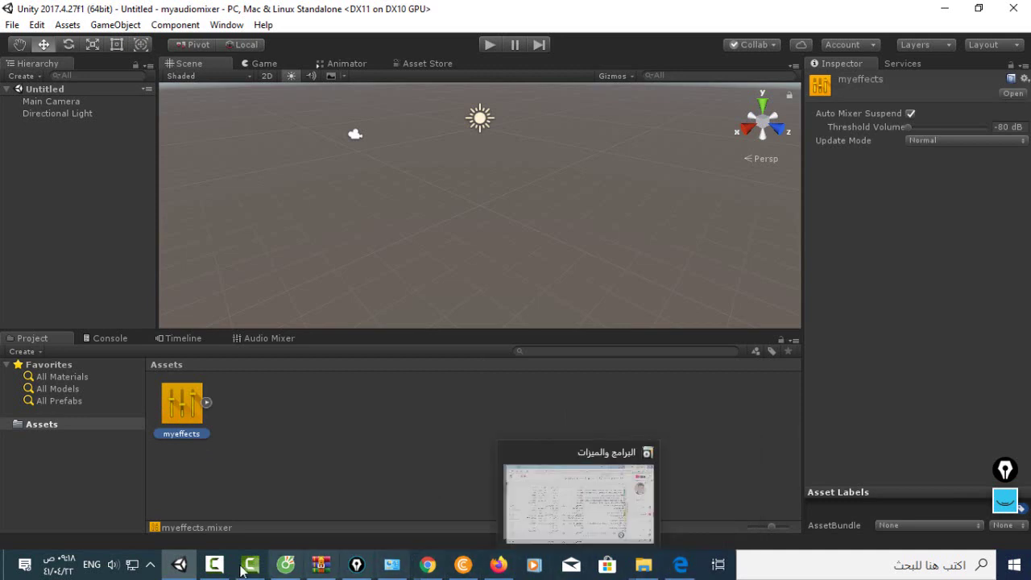
{"action": "double_click", "coordinate": [185, 406]}
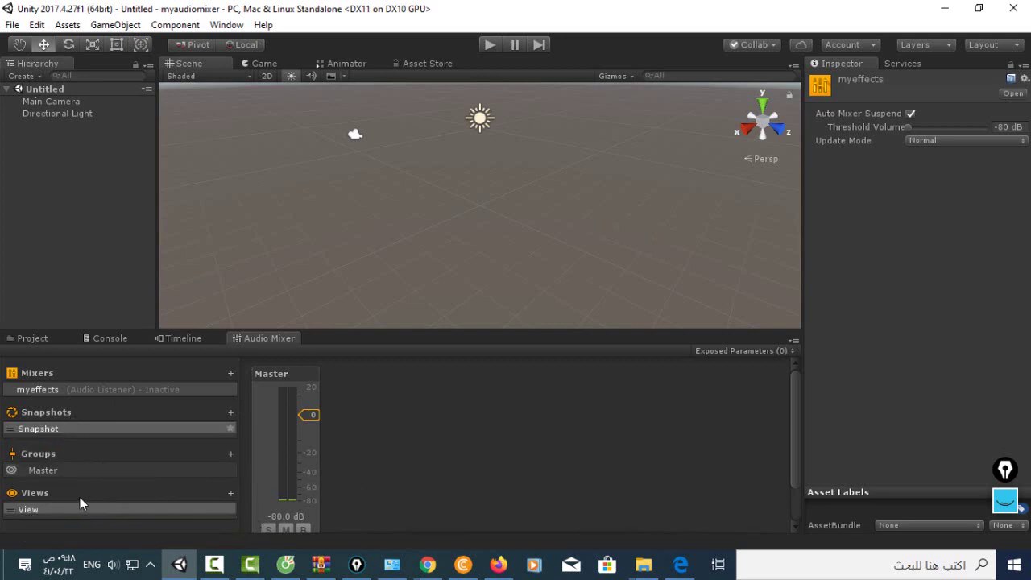
{"action": "mouse_move", "coordinate": [97, 498]}
{"action": "mouse_move", "coordinate": [65, 456]}
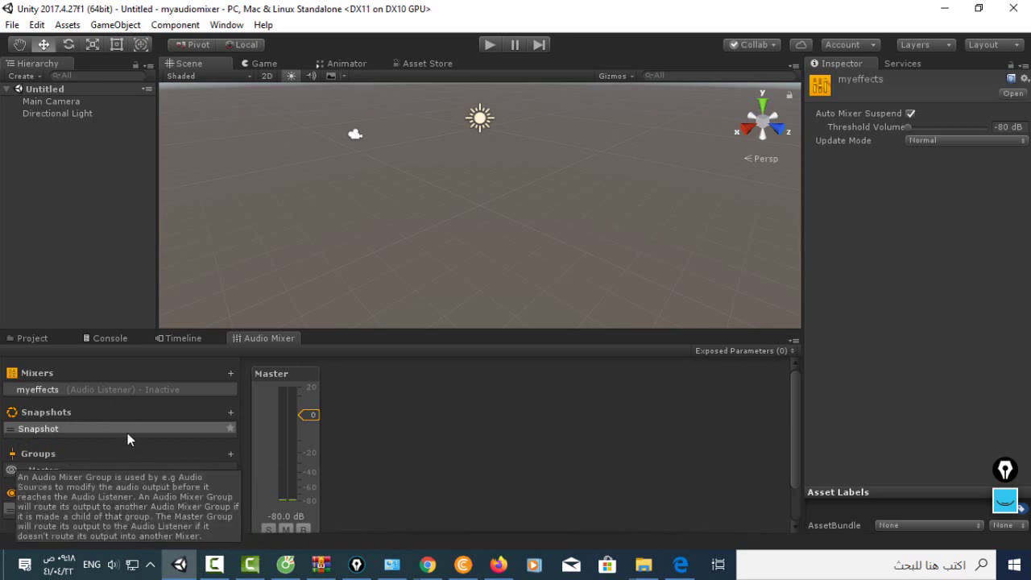
{"action": "mouse_move", "coordinate": [104, 412]}
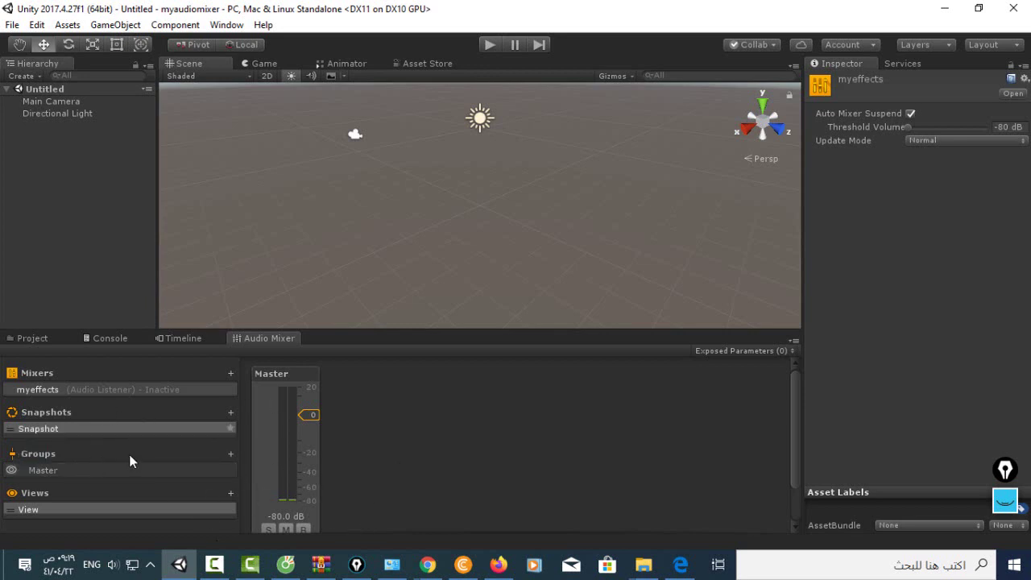
- Review the 10 MP3 files in the desktop sound folder, then return to Unity
{"action": "mouse_move", "coordinate": [130, 461]}
{"action": "key", "text": "super+d"}
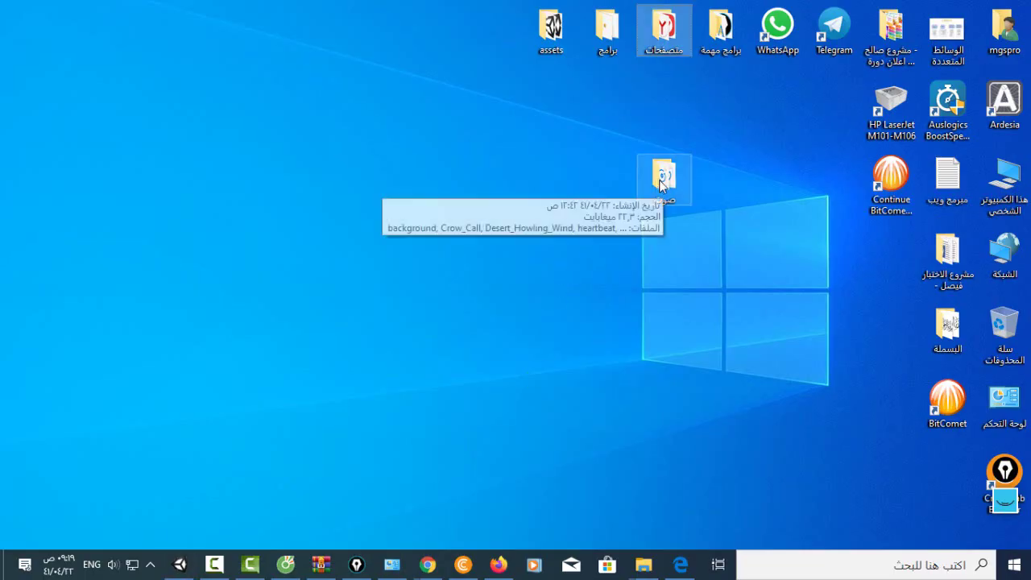
{"action": "double_click", "coordinate": [664, 177]}
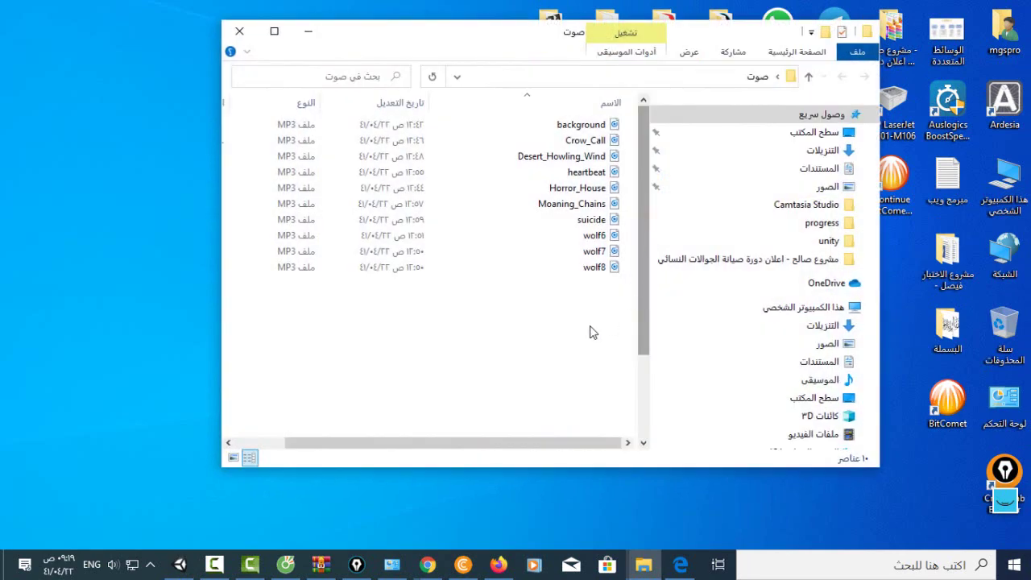
{"action": "left_click", "coordinate": [182, 565]}
{"action": "left_click", "coordinate": [71, 26]}
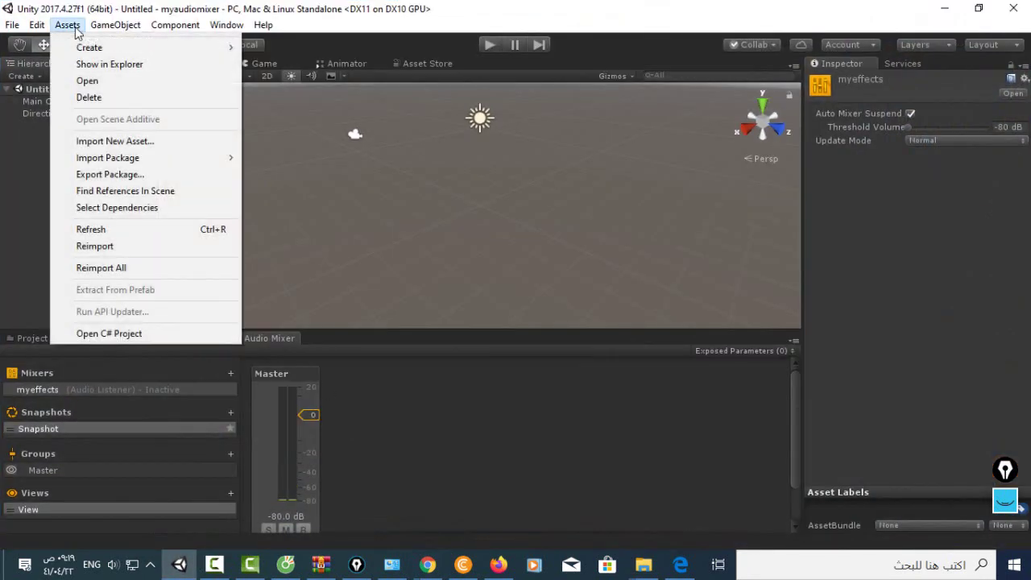
- Import the sound files Crow_Call through wolf8 from the Desktop sound folder into Assets
{"action": "left_click", "coordinate": [175, 145]}
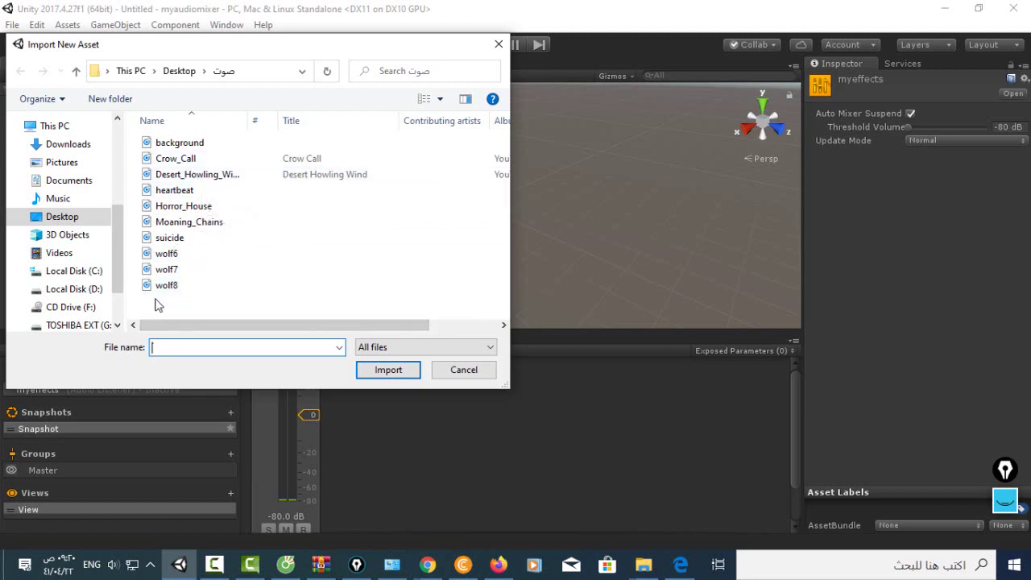
{"action": "left_click_drag", "start_coordinate": [156, 298], "coordinate": [208, 158]}
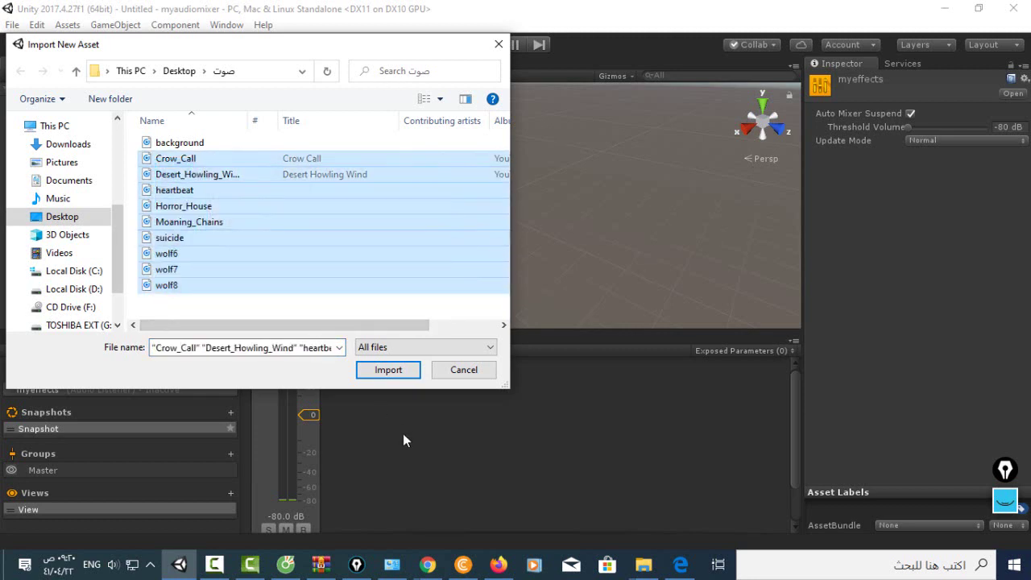
{"action": "left_click", "coordinate": [396, 370]}
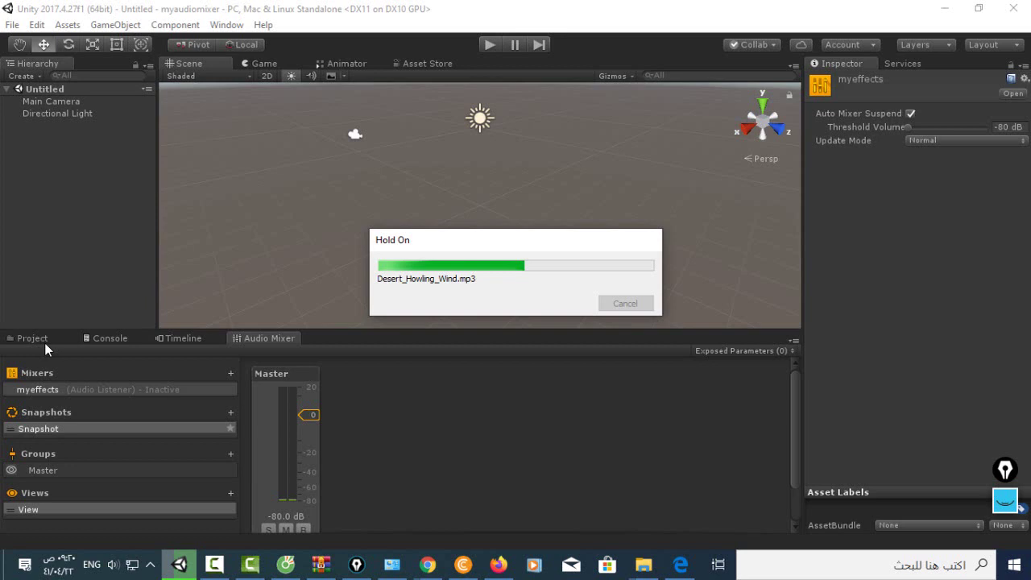
{"action": "left_click", "coordinate": [46, 345]}
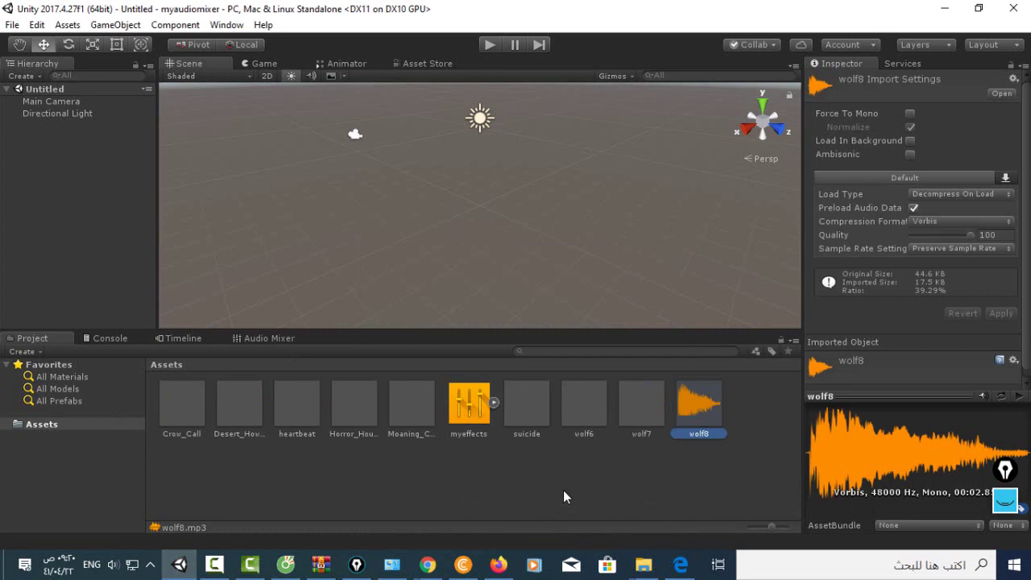
- Preview the Horror_House and Crow_Call clips in the Inspector
{"action": "left_click", "coordinate": [186, 424]}
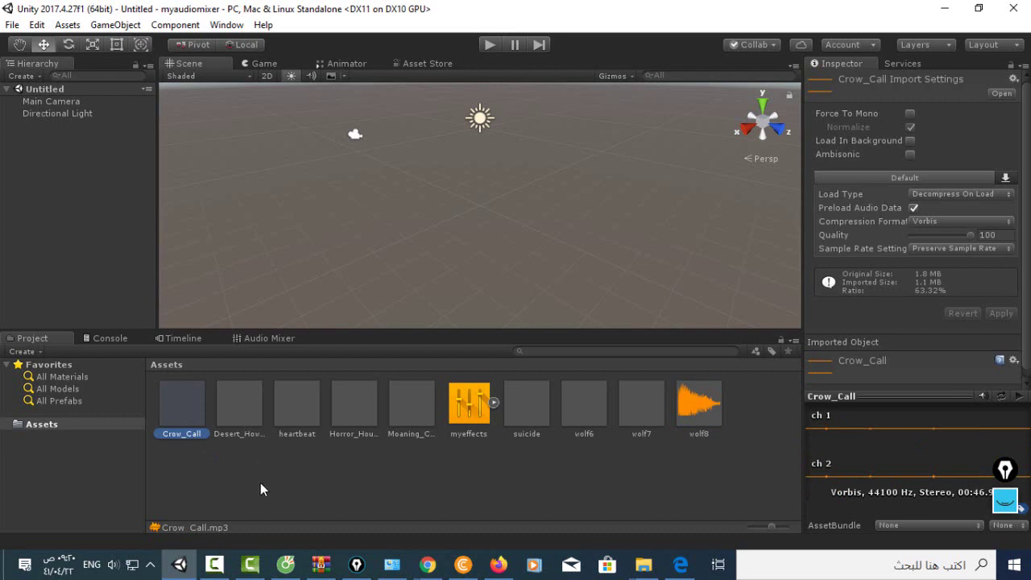
{"action": "left_click", "coordinate": [350, 417]}
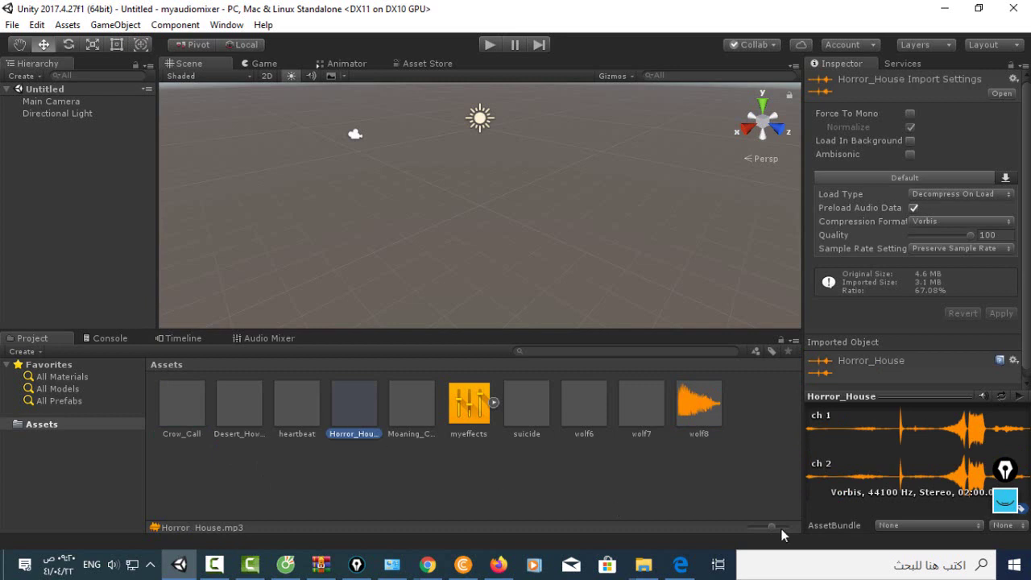
{"action": "left_click", "coordinate": [1020, 396]}
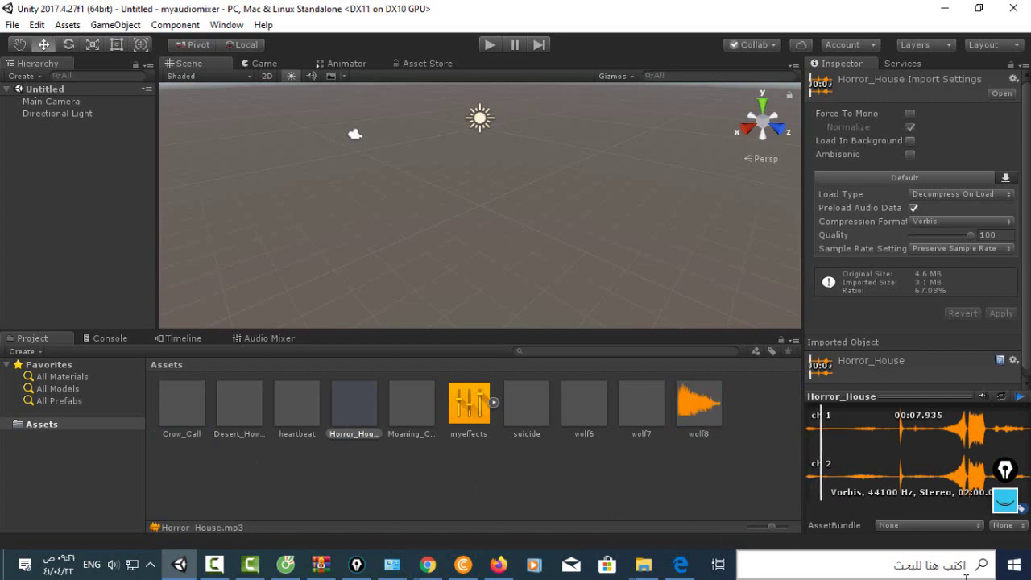
{"action": "left_click", "coordinate": [1018, 397]}
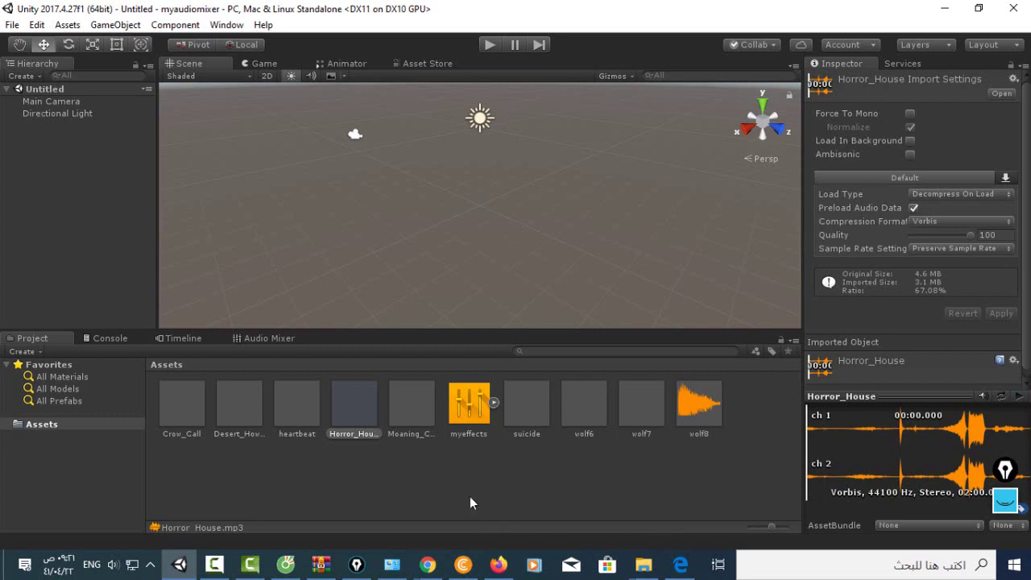
{"action": "left_click", "coordinate": [183, 429]}
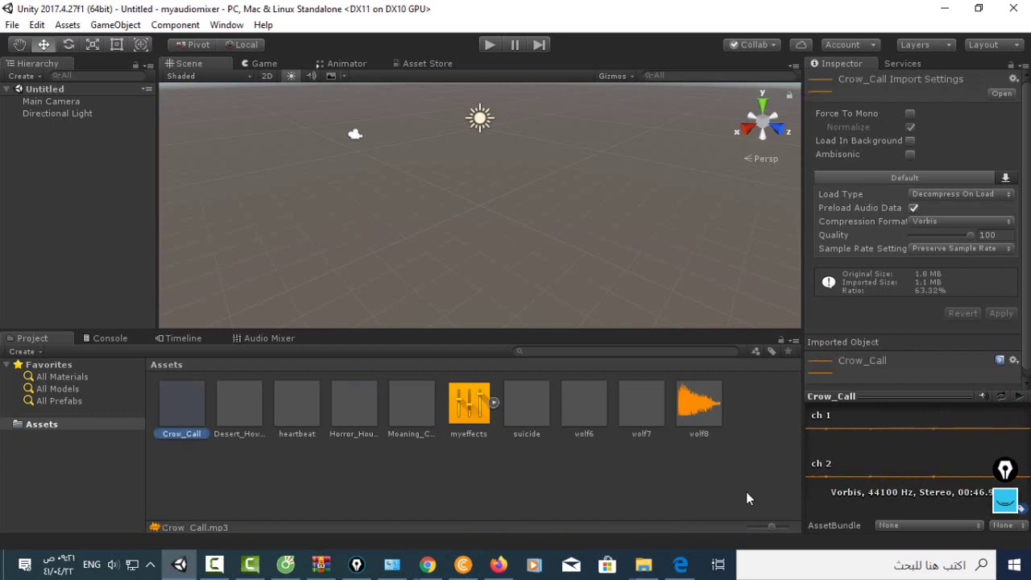
{"action": "left_click", "coordinate": [1019, 396]}
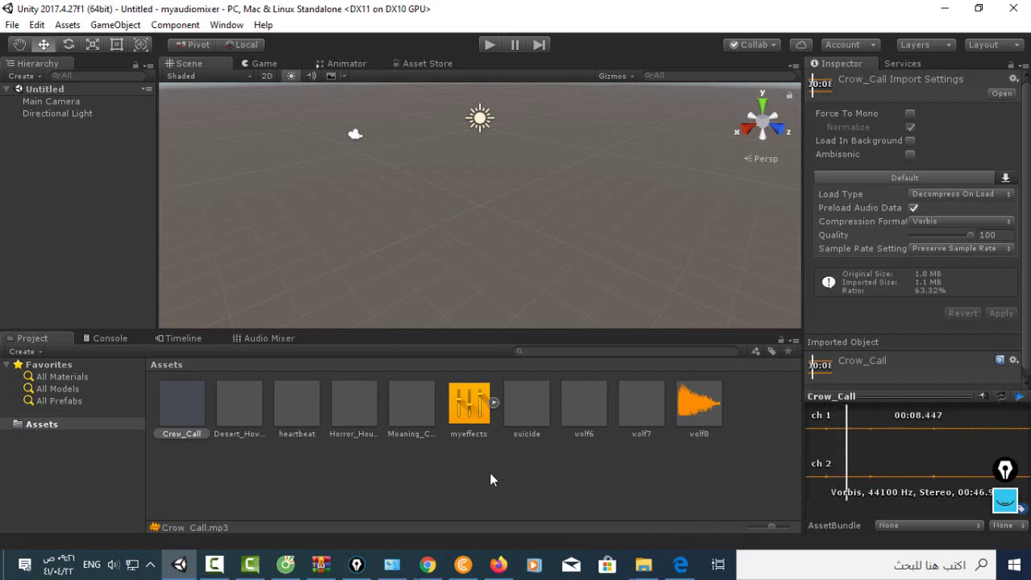
{"action": "left_click", "coordinate": [1019, 395]}
- Preview the Desert_Howling_Wind, heartbeat and Moaning_Chains clips
{"action": "left_click", "coordinate": [241, 433]}
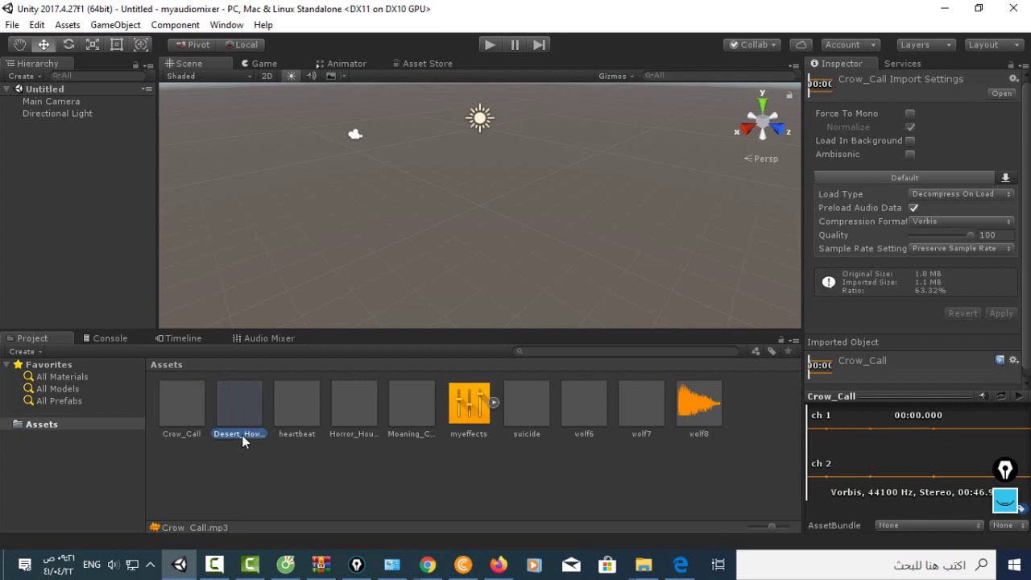
{"action": "left_click", "coordinate": [1019, 396]}
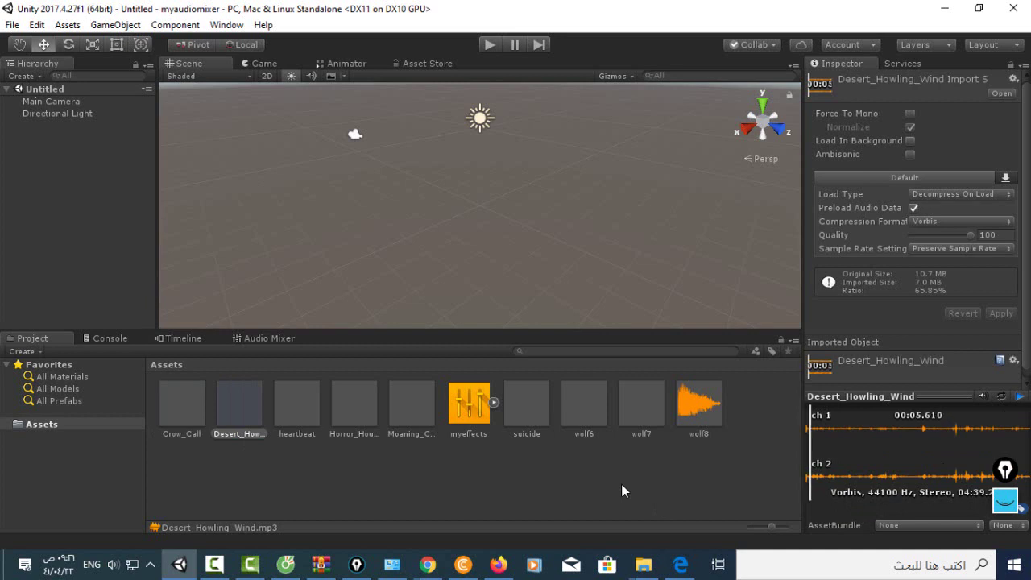
{"action": "left_click", "coordinate": [1019, 397]}
{"action": "left_click", "coordinate": [295, 419]}
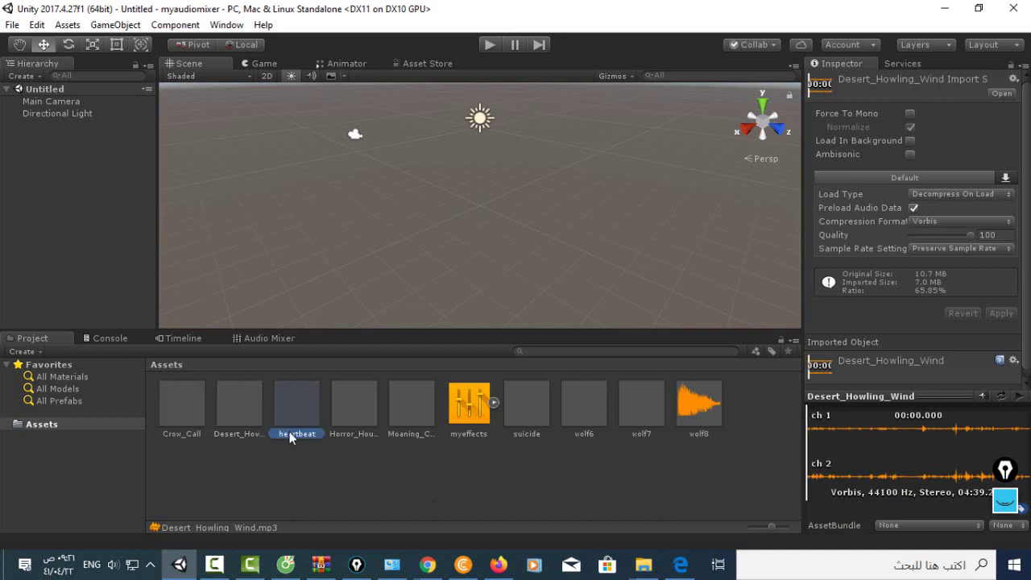
{"action": "left_click", "coordinate": [1019, 396]}
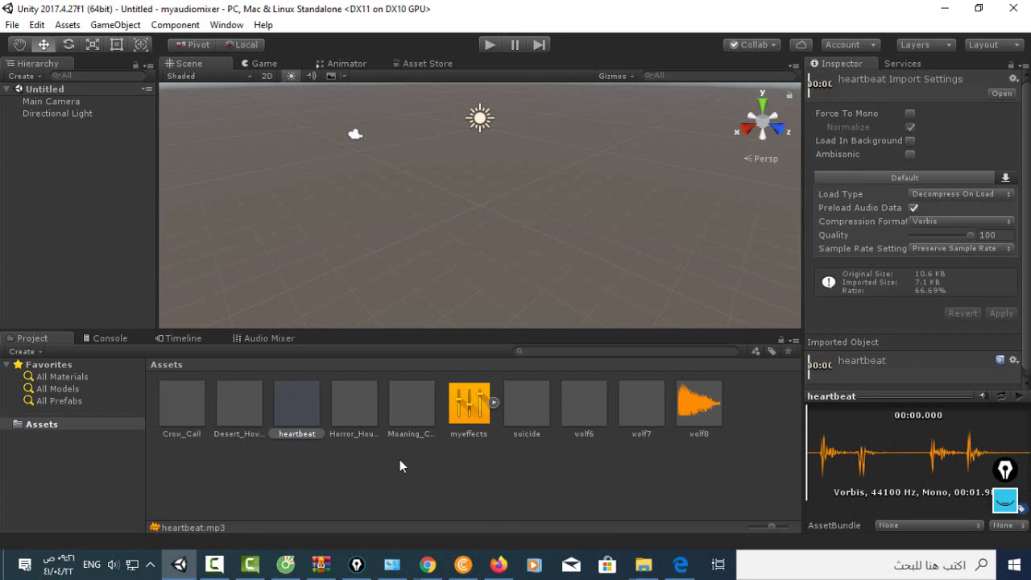
{"action": "left_click", "coordinate": [407, 436]}
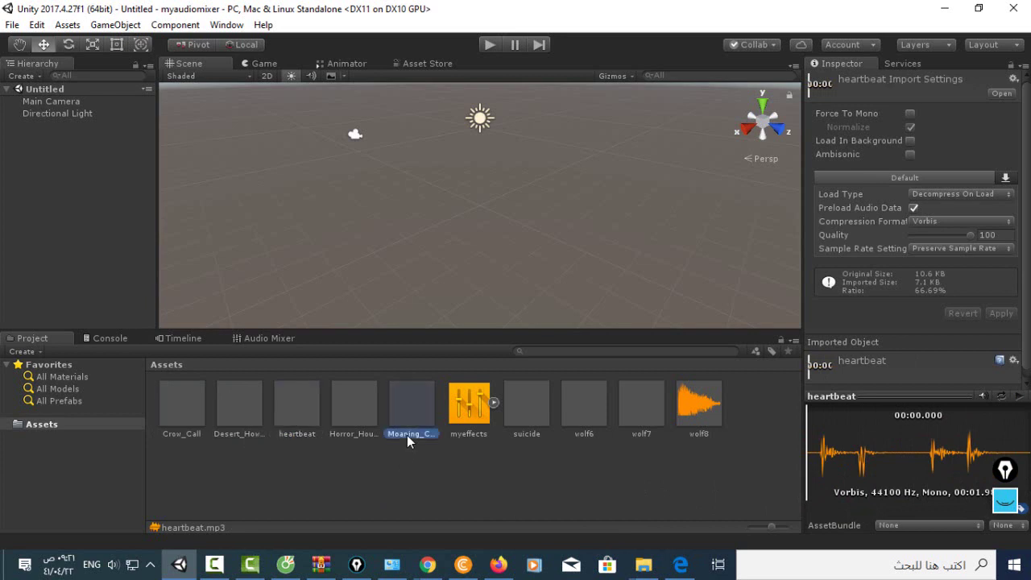
{"action": "left_click", "coordinate": [1019, 396]}
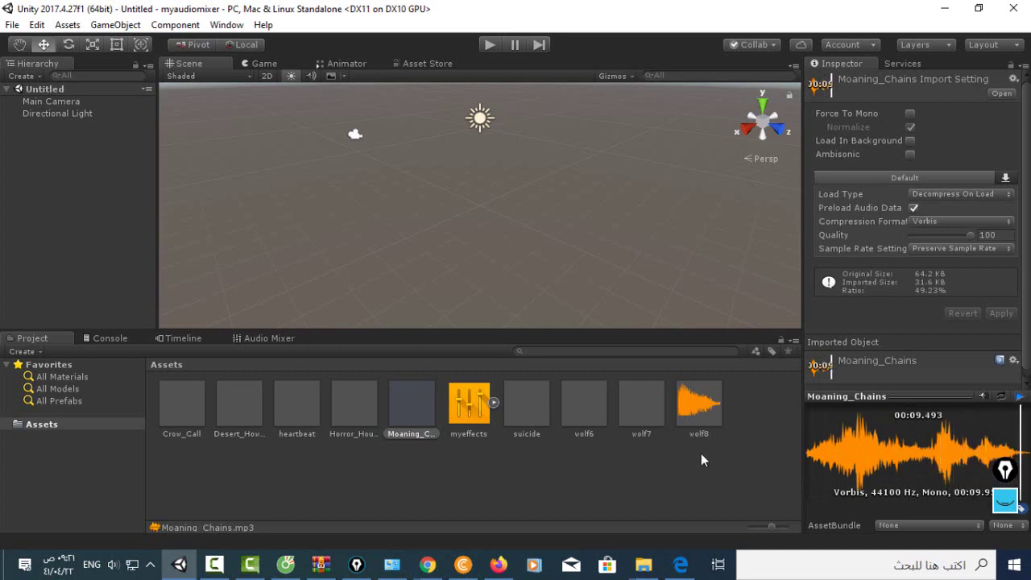
- Preview the suicide, wolf6, wolf7 and wolf8 clips, then return to the Audio Mixer
{"action": "left_click", "coordinate": [532, 431]}
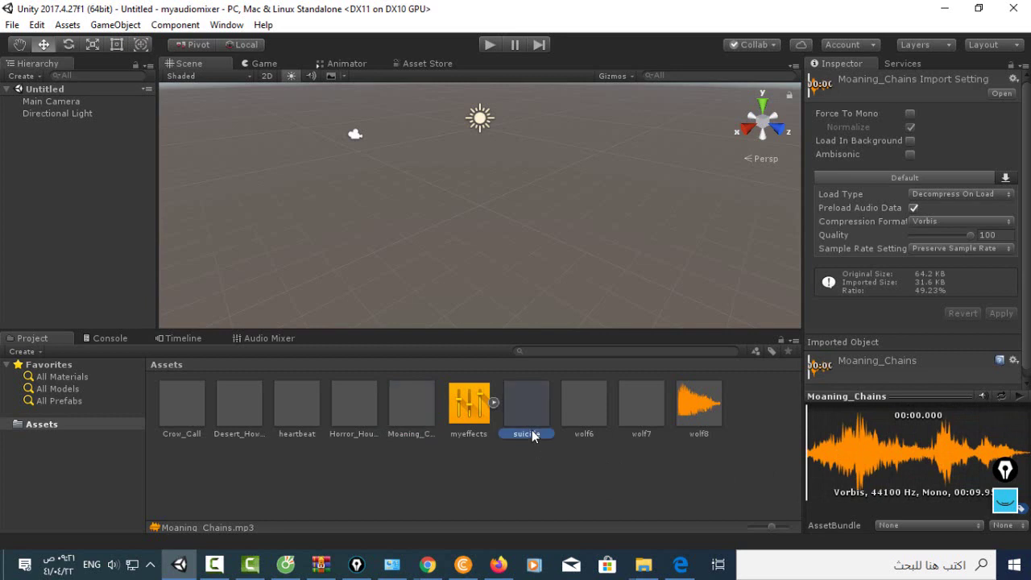
{"action": "left_click", "coordinate": [1020, 395]}
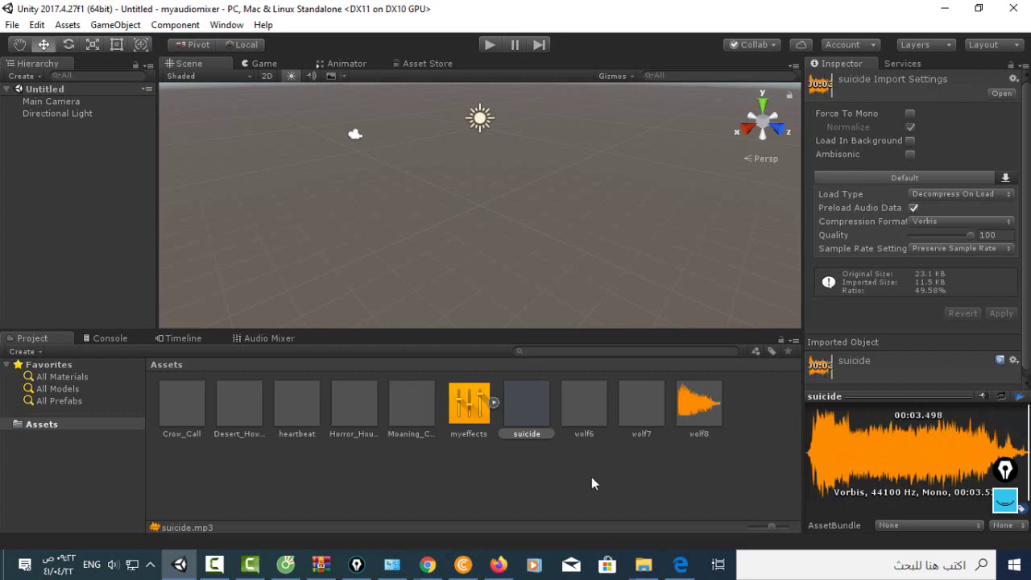
{"action": "left_click", "coordinate": [585, 431]}
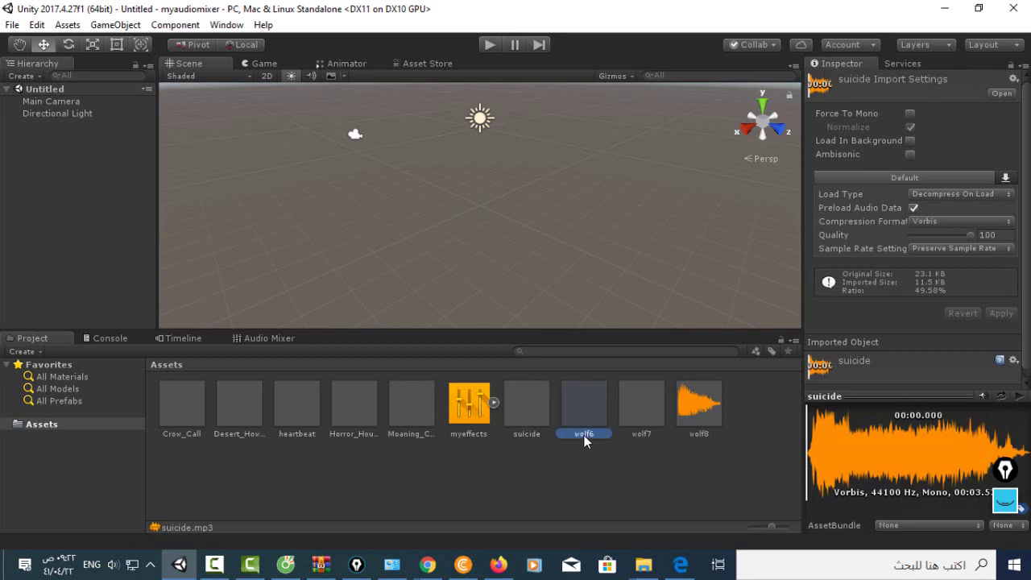
{"action": "left_click", "coordinate": [1020, 396]}
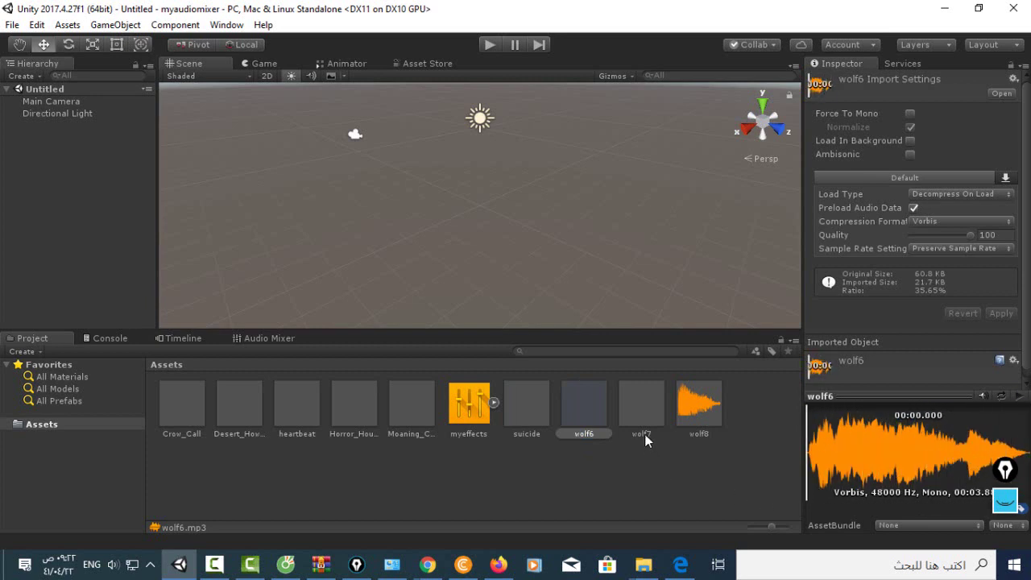
{"action": "left_click", "coordinate": [645, 434]}
{"action": "left_click", "coordinate": [1020, 396]}
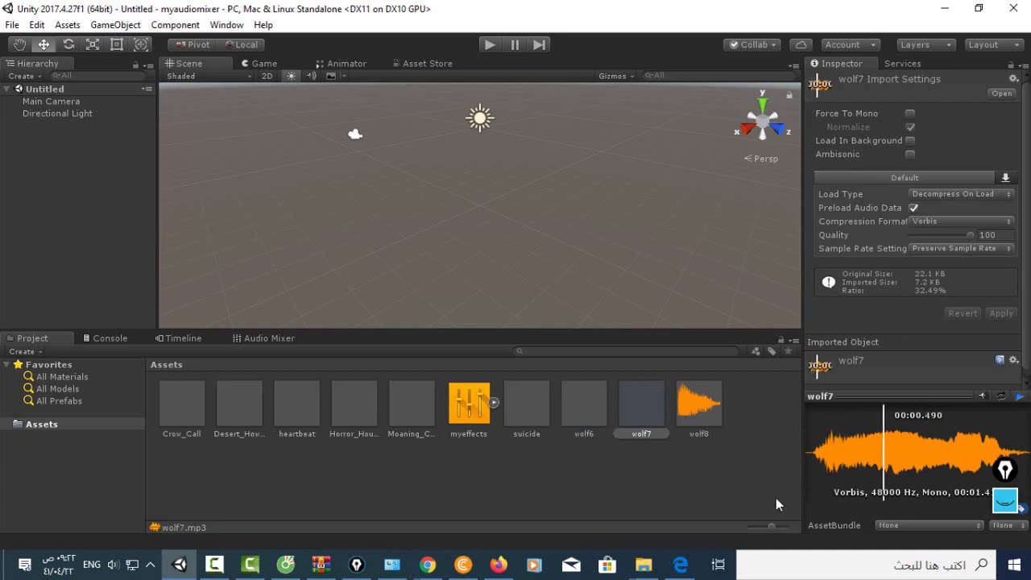
{"action": "left_click", "coordinate": [704, 439]}
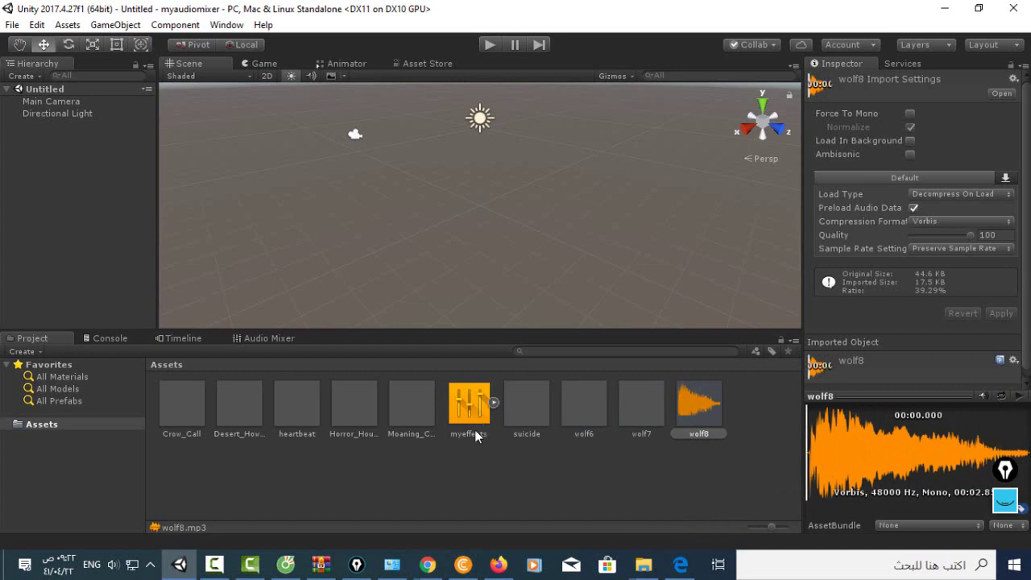
{"action": "left_click", "coordinate": [260, 338]}
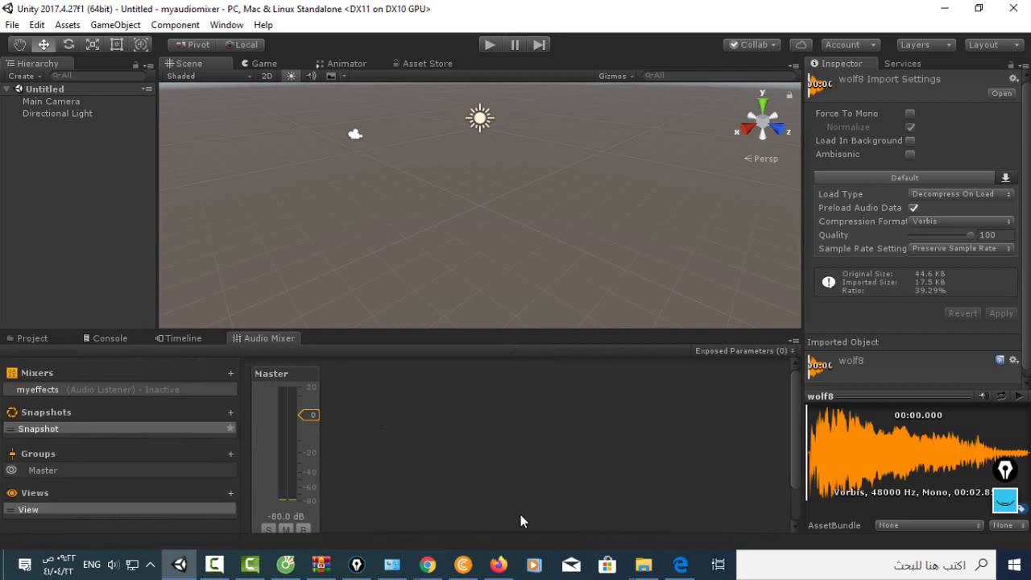
- Add a child group under Master and name it 'background'
{"action": "left_click", "coordinate": [231, 455]}
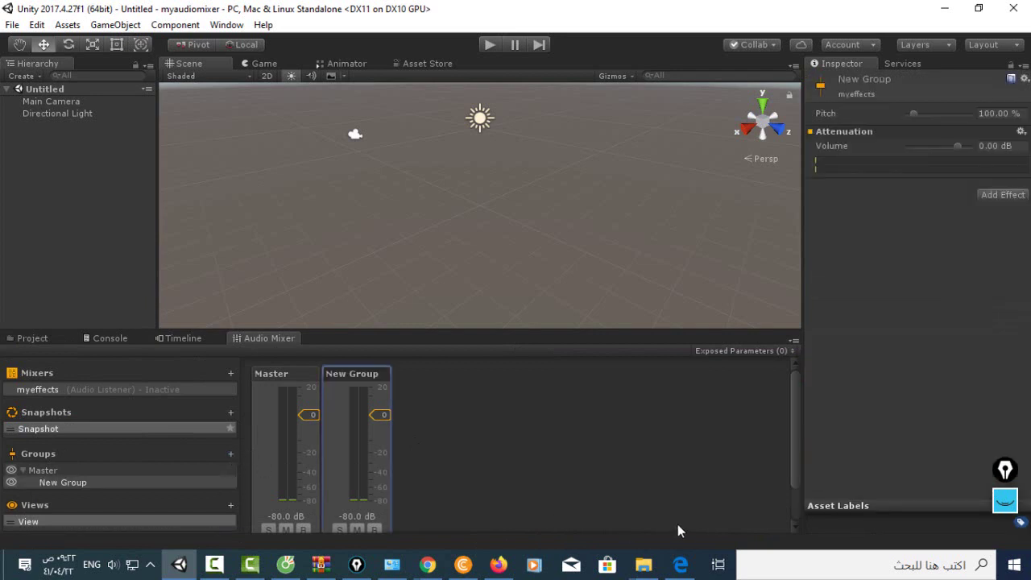
{"action": "left_click", "coordinate": [75, 481]}
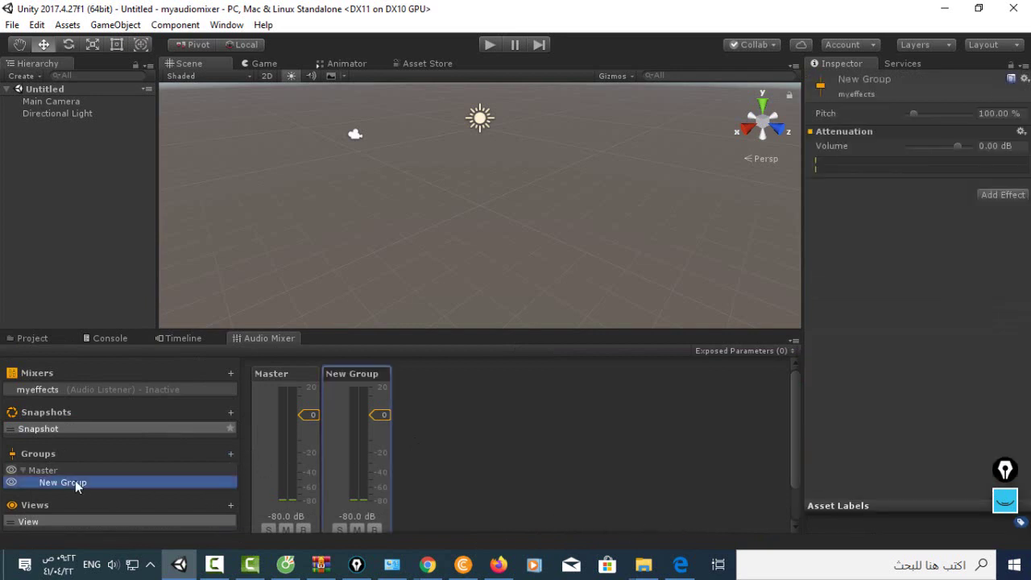
{"action": "right_click", "coordinate": [75, 480]}
{"action": "left_click", "coordinate": [115, 437]}
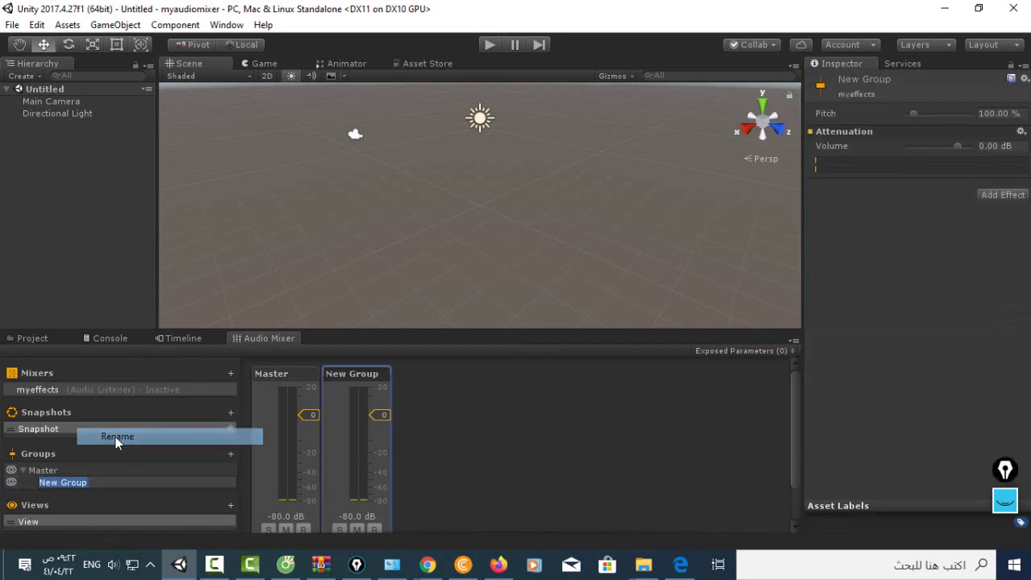
{"action": "type", "text": "ba"}
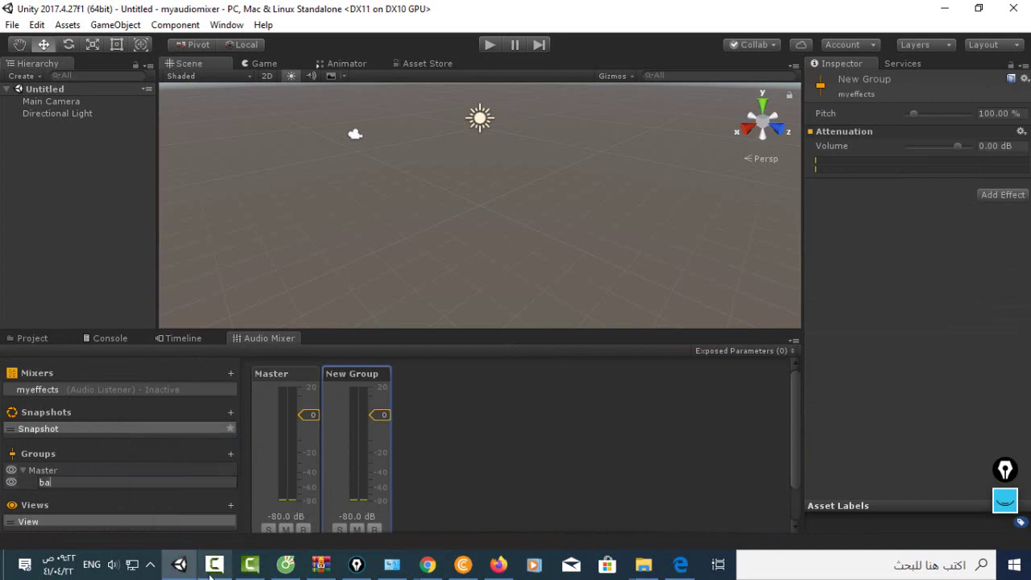
{"action": "type", "text": "ckgr"}
{"action": "type", "text": "ou"}
{"action": "type", "text": "nd"}
{"action": "key", "text": "Return"}
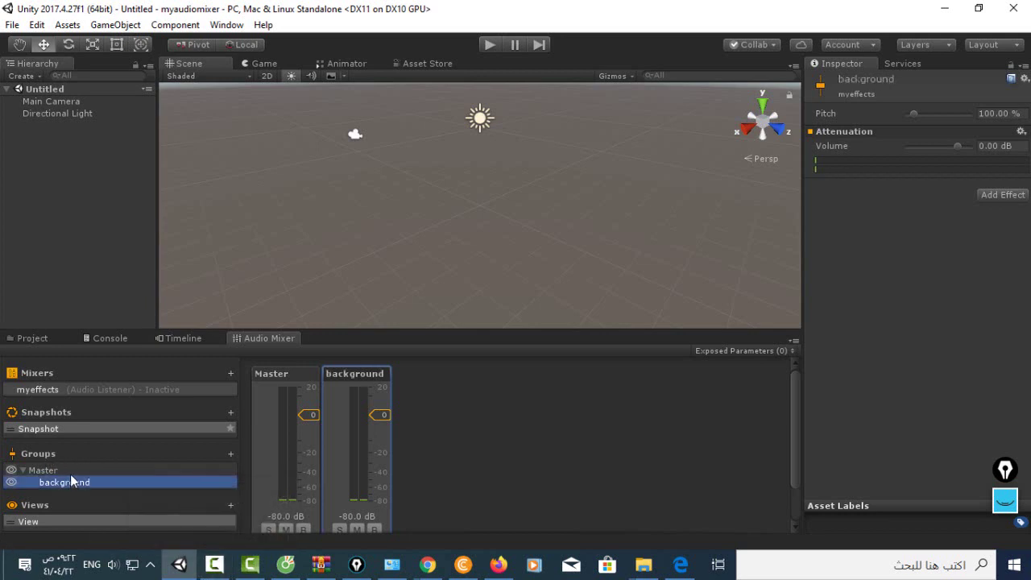
- Add a second group under Master named 'effects'
{"action": "left_click", "coordinate": [46, 469]}
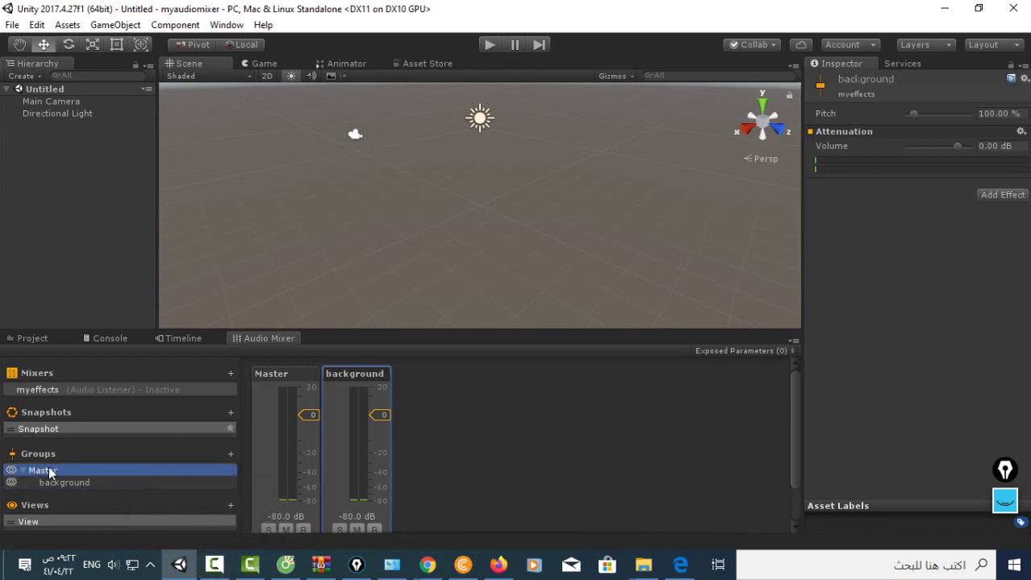
{"action": "left_click", "coordinate": [230, 453]}
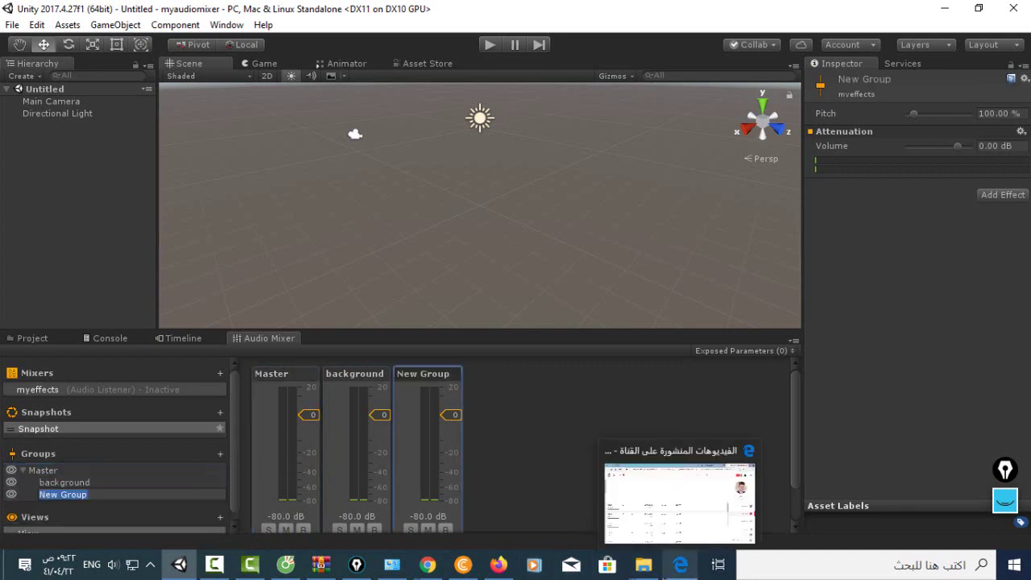
{"action": "type", "text": "effec"}
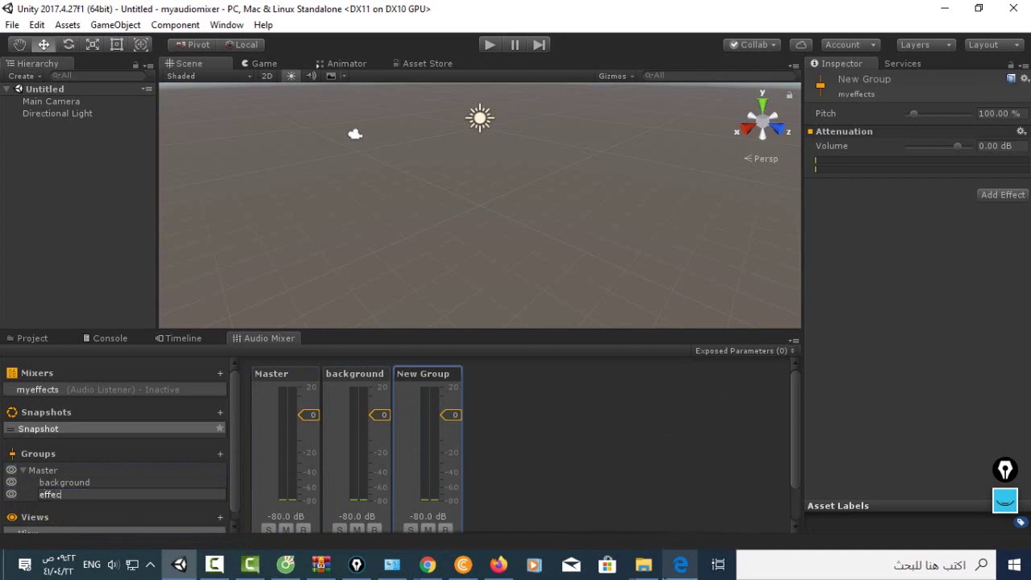
{"action": "type", "text": "ts"}
{"action": "key", "text": "Return"}
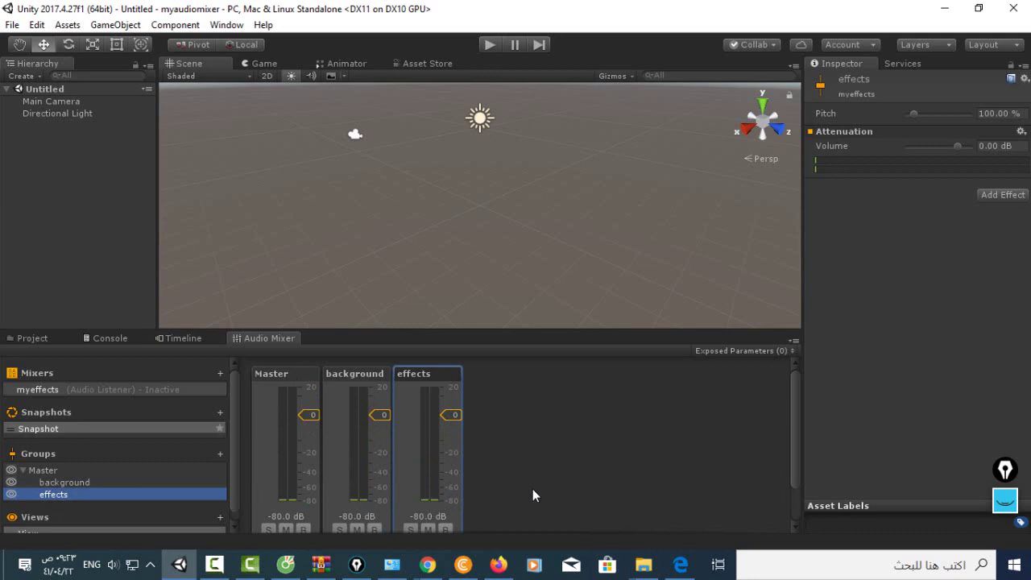
- Create an empty GameObject in the scene and name it 'horro'
{"action": "right_click", "coordinate": [80, 171]}
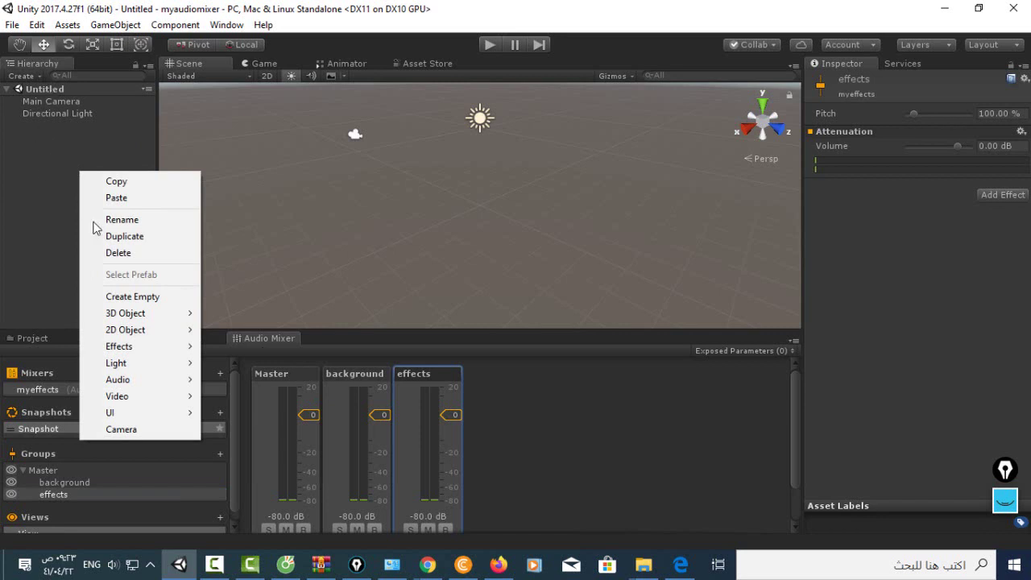
{"action": "left_click", "coordinate": [137, 297]}
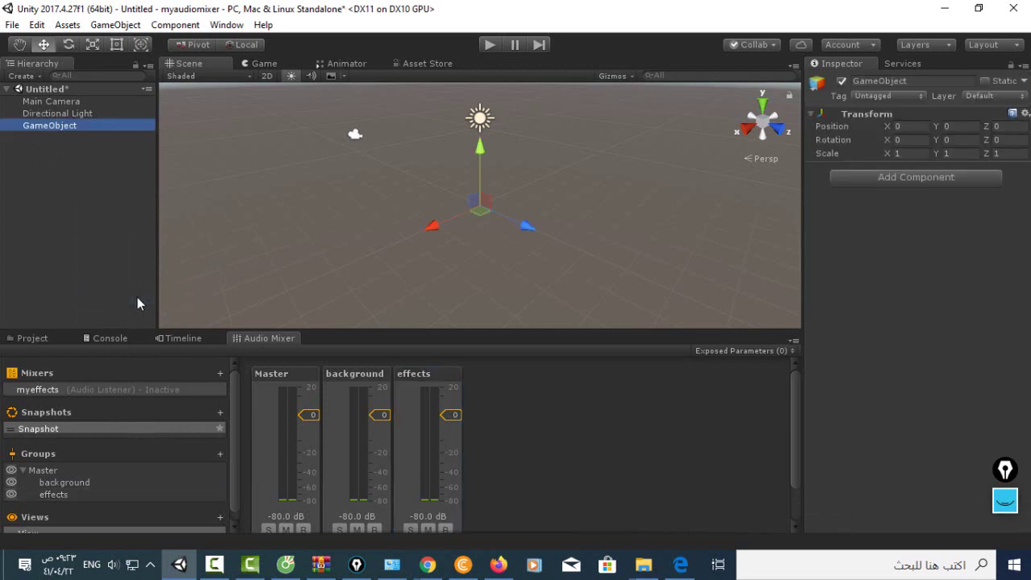
{"action": "right_click", "coordinate": [53, 128]}
{"action": "left_click", "coordinate": [99, 175]}
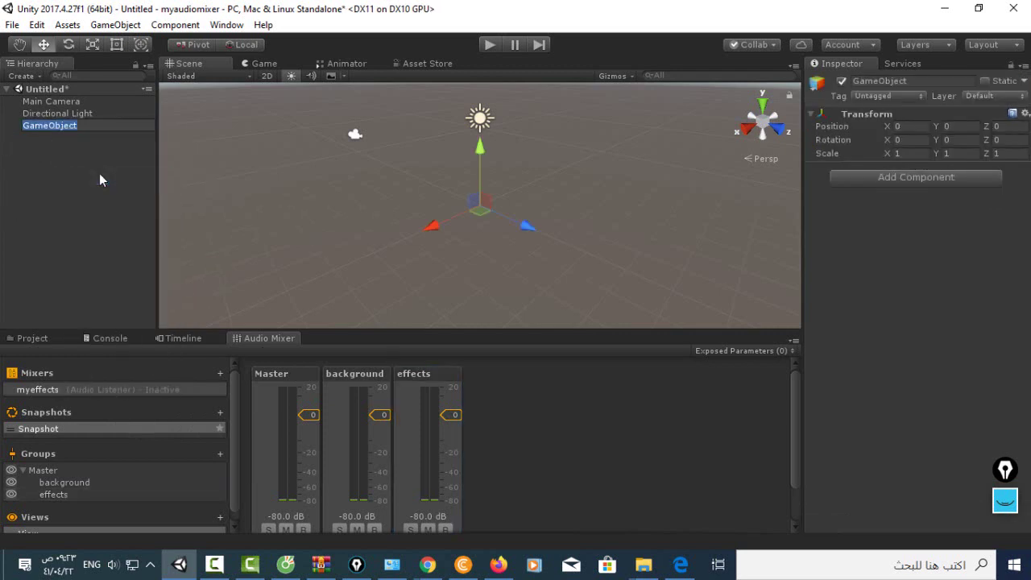
{"action": "type", "text": "ho"}
{"action": "type", "text": "rro"}
{"action": "key", "text": "Return"}
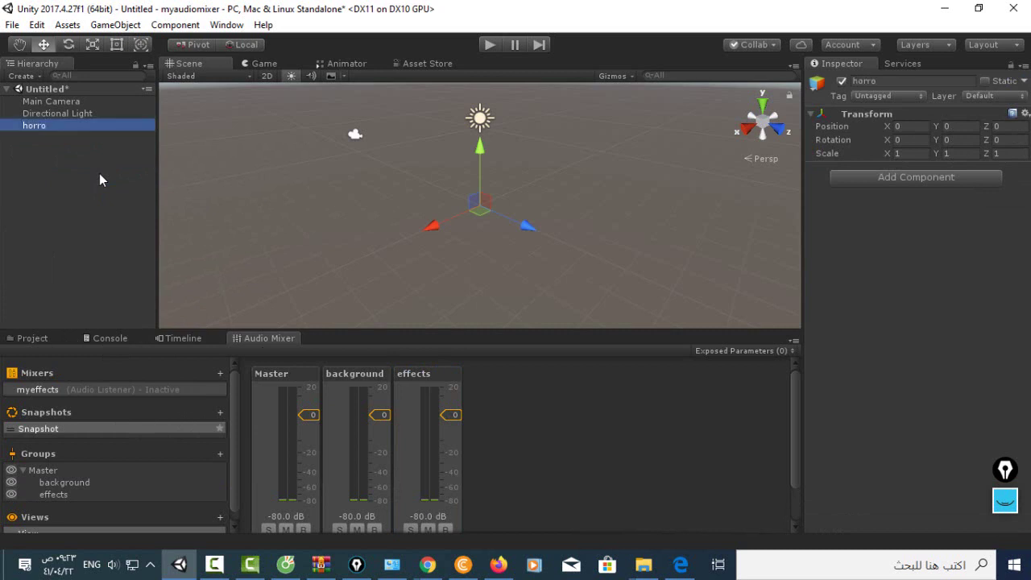
- Correct the object's name to 'horror'
{"action": "left_click", "coordinate": [51, 127]}
{"action": "left_click", "coordinate": [78, 126]}
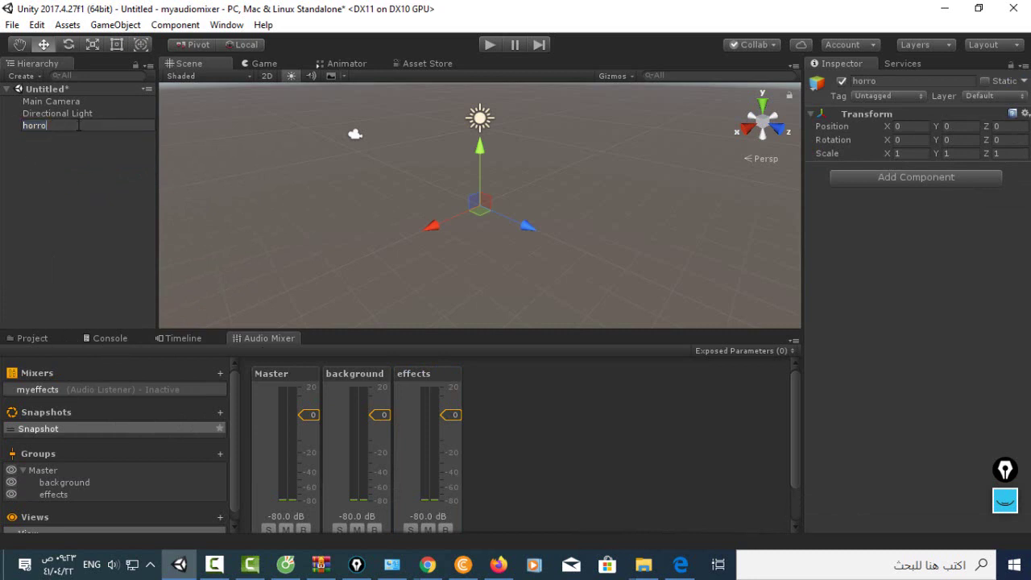
{"action": "type", "text": "r"}
{"action": "key", "text": "Return"}
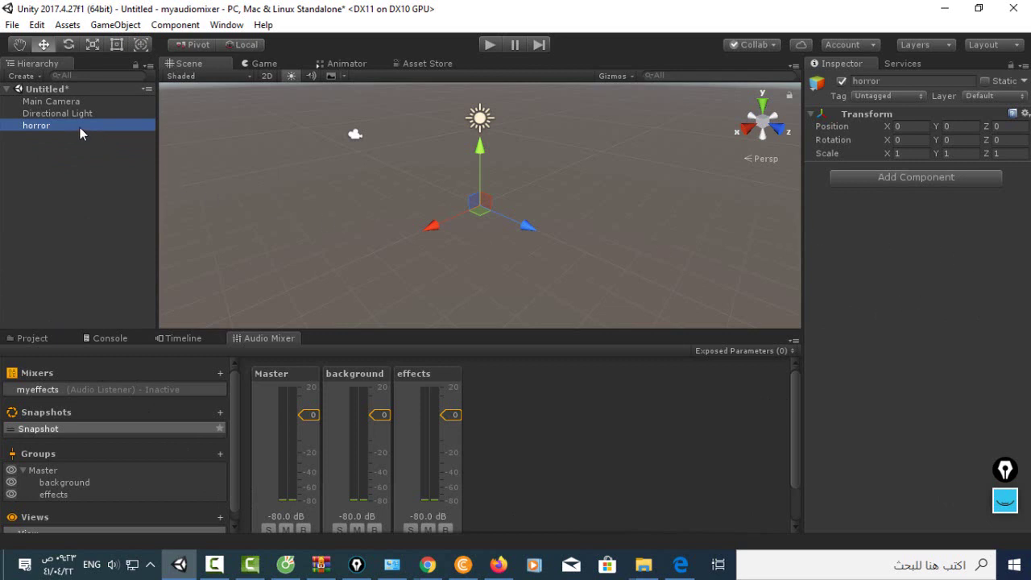
- Add an Audio Source to horror and assign the Horror_House clip to it
{"action": "left_click", "coordinate": [944, 179]}
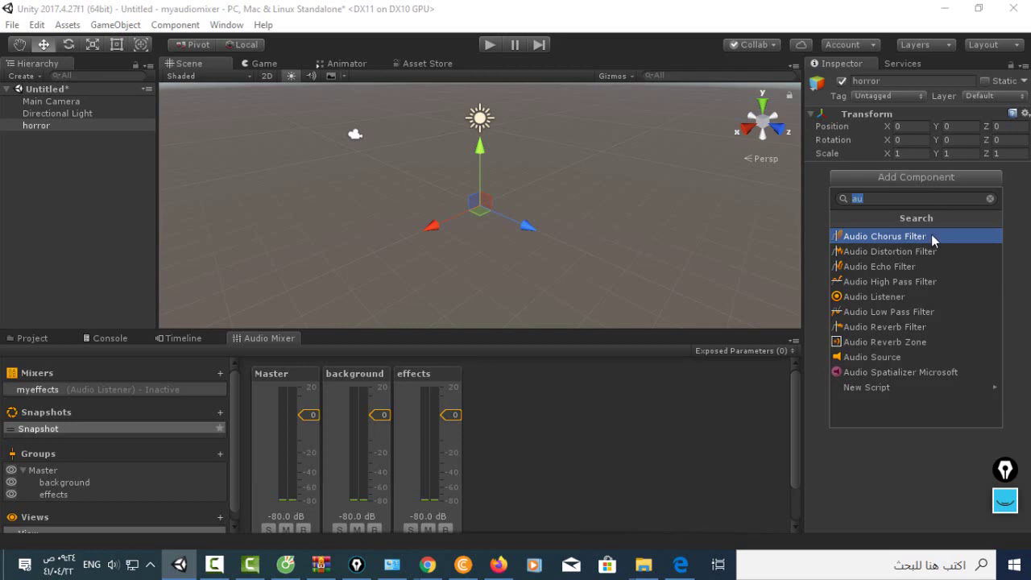
{"action": "left_click", "coordinate": [884, 357]}
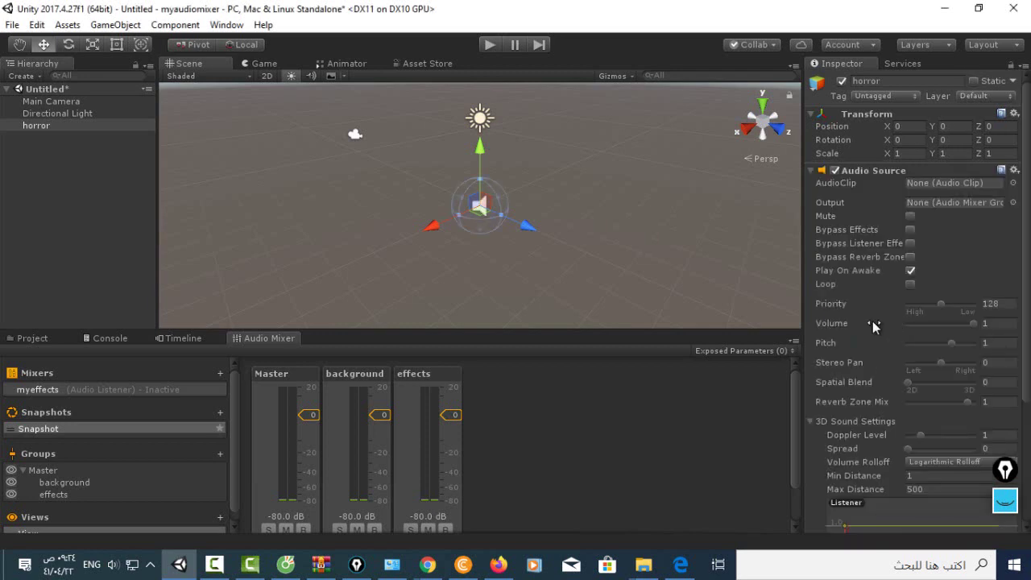
{"action": "left_click", "coordinate": [1013, 183]}
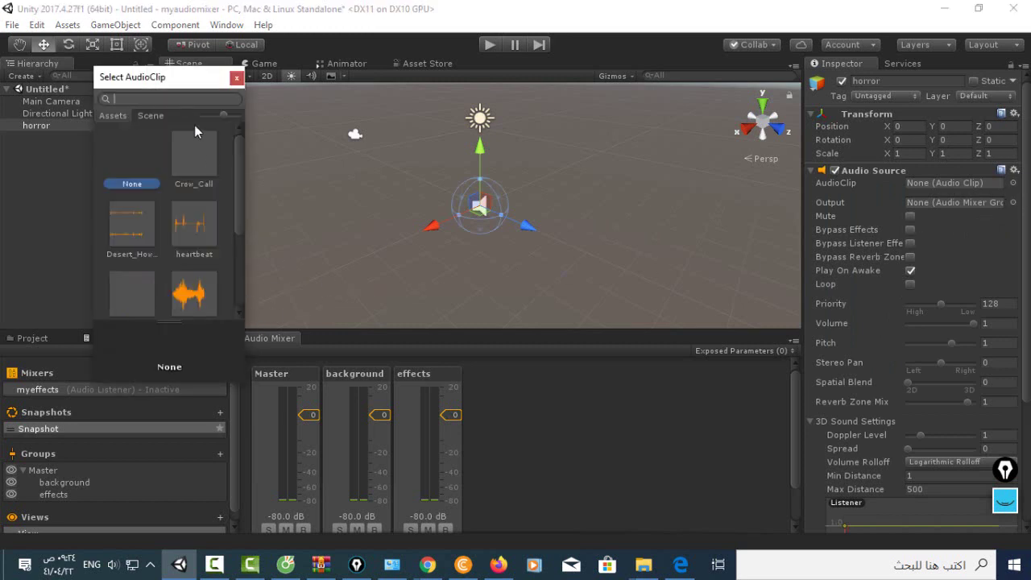
{"action": "left_click_drag", "start_coordinate": [194, 76], "coordinate": [259, 48]}
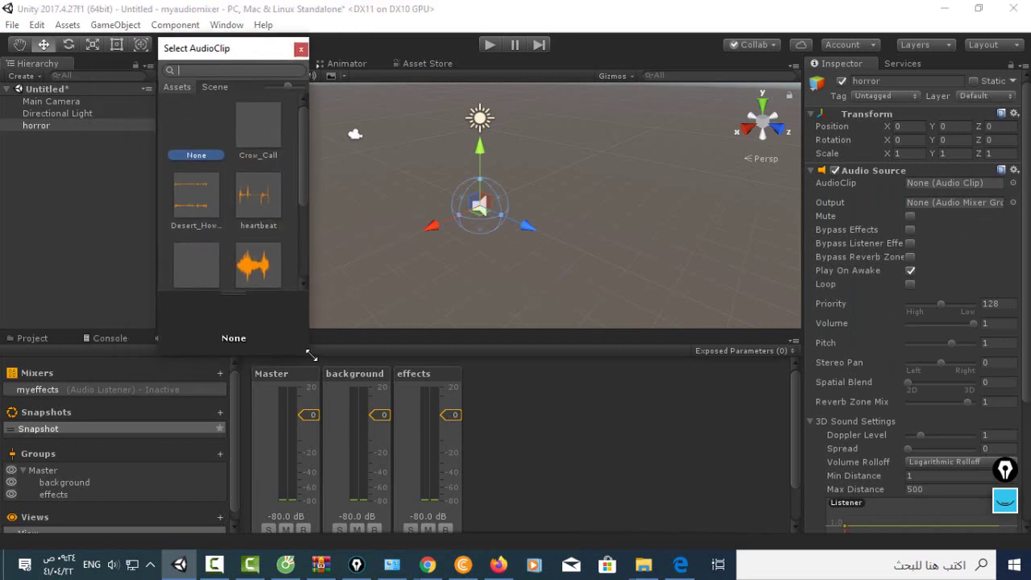
{"action": "left_click_drag", "start_coordinate": [306, 353], "coordinate": [489, 487]}
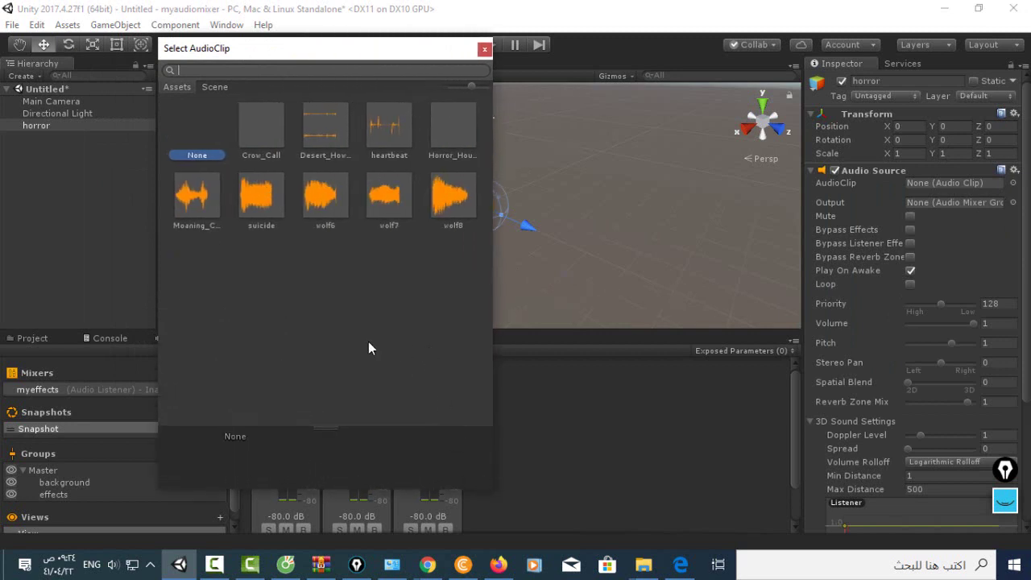
{"action": "left_click", "coordinate": [453, 153]}
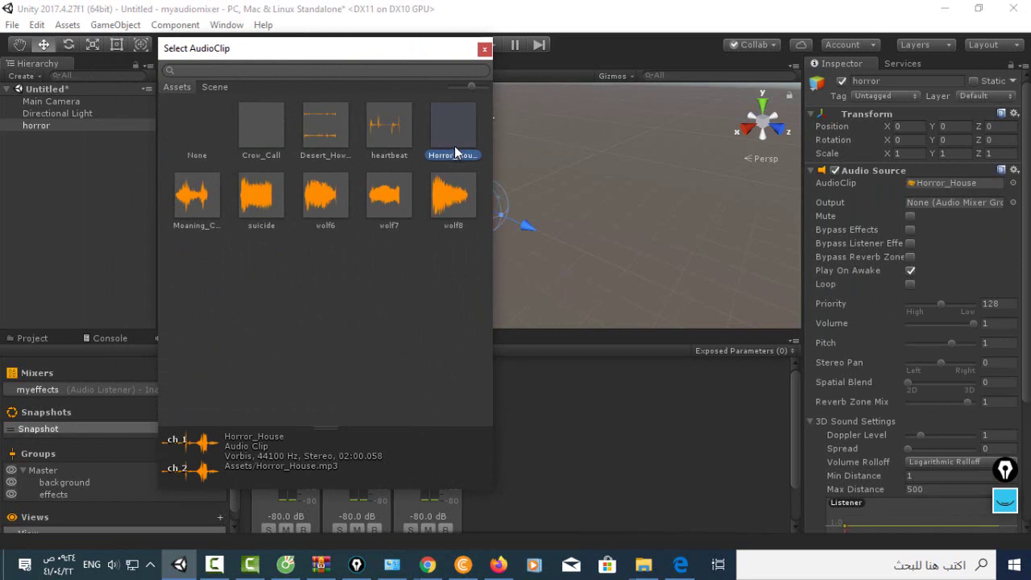
{"action": "double_click", "coordinate": [455, 152]}
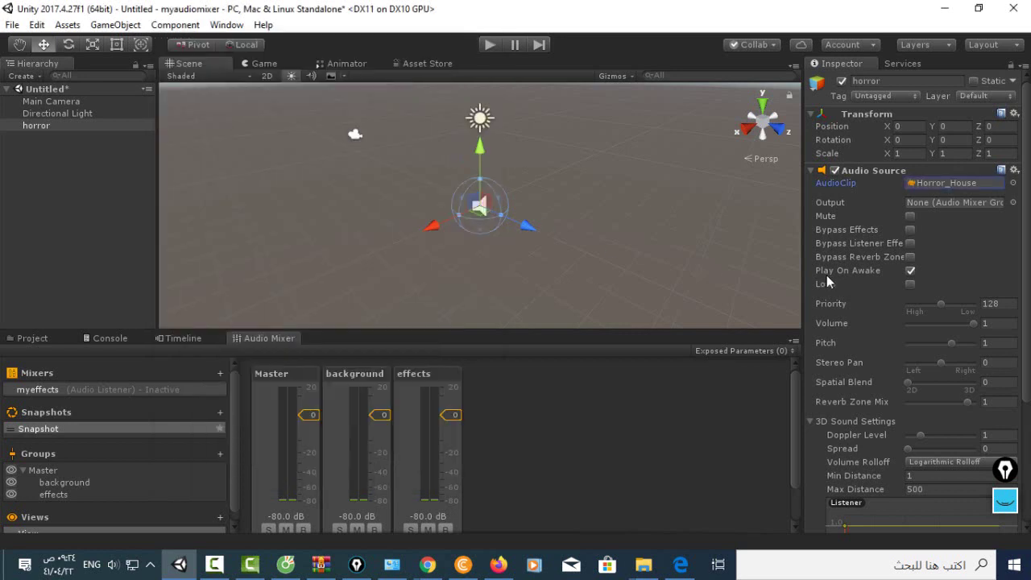
- Add a second Audio Source to horror with the Crow_Call clip
{"action": "left_click", "coordinate": [812, 171]}
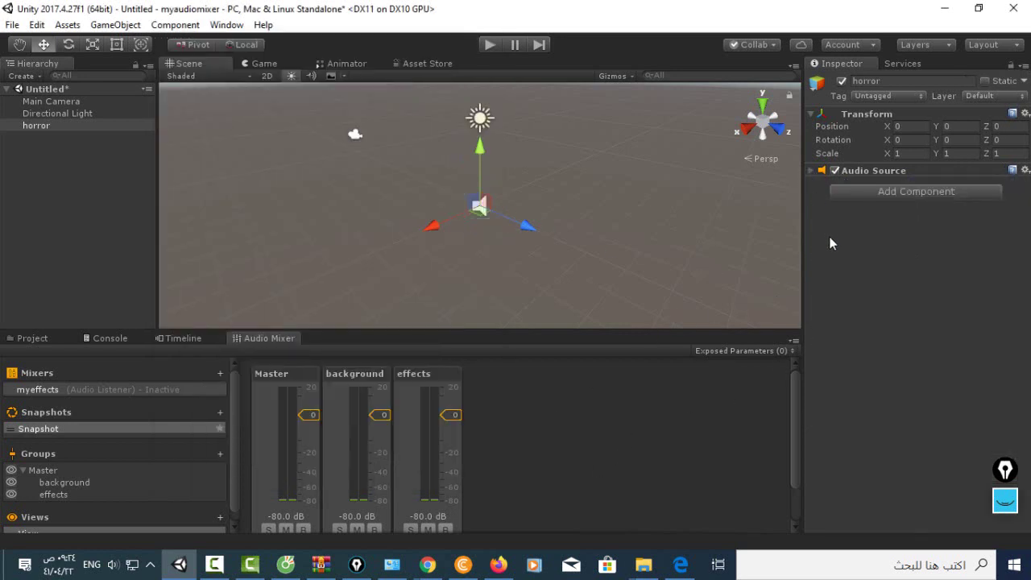
{"action": "left_click", "coordinate": [899, 192]}
{"action": "left_click", "coordinate": [912, 372]}
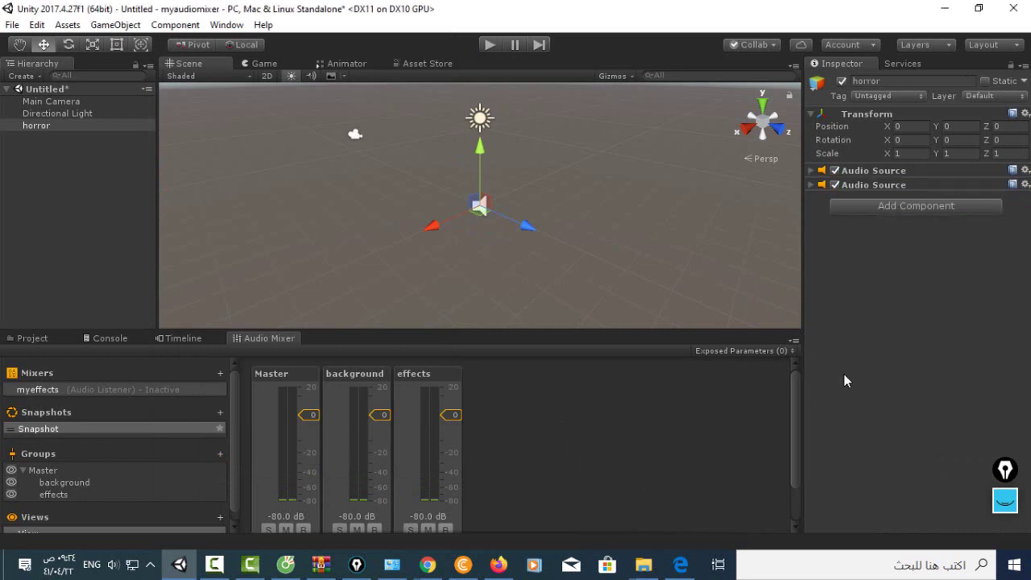
{"action": "left_click", "coordinate": [810, 185]}
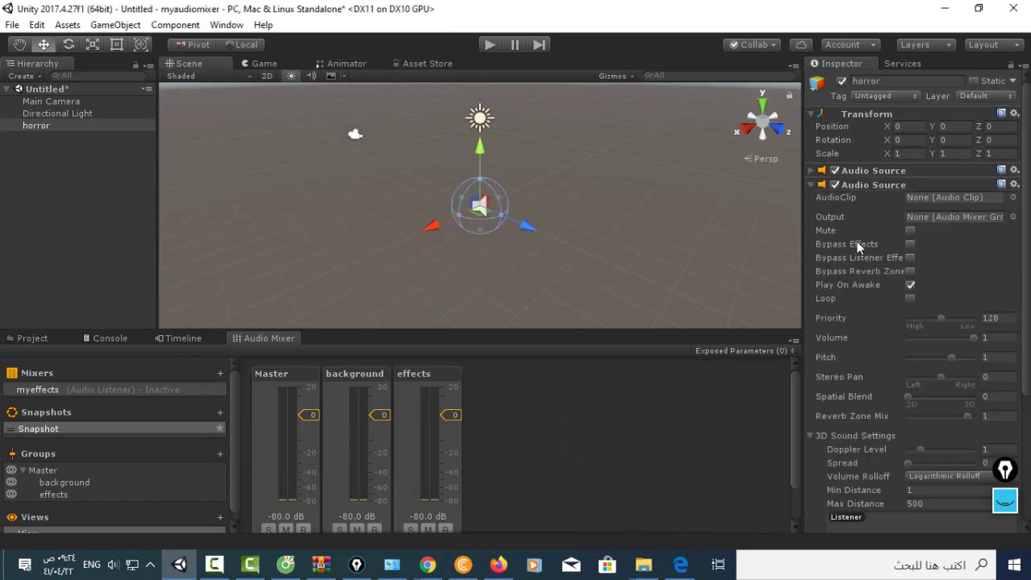
{"action": "left_click", "coordinate": [1013, 198]}
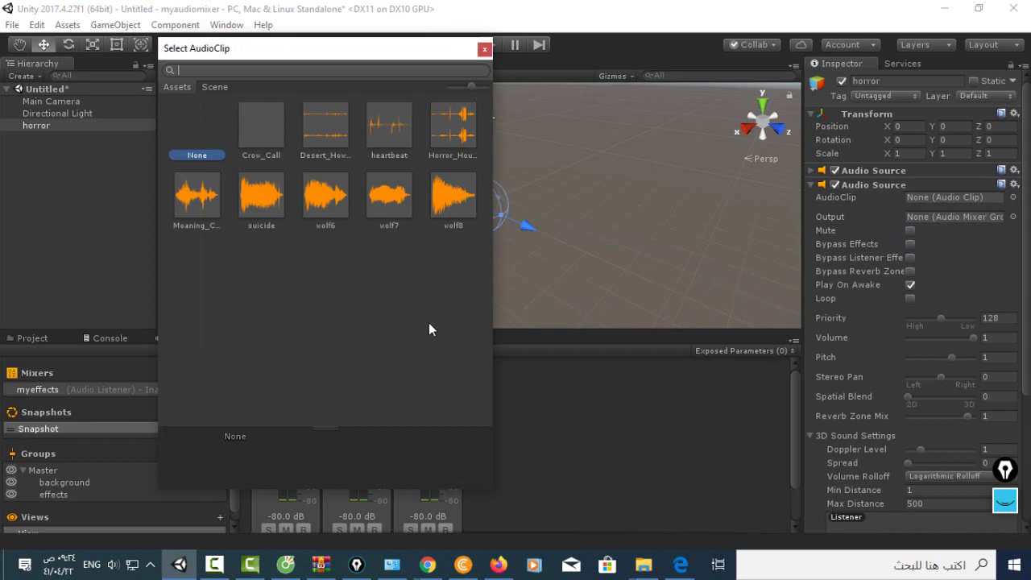
{"action": "left_click", "coordinate": [266, 138]}
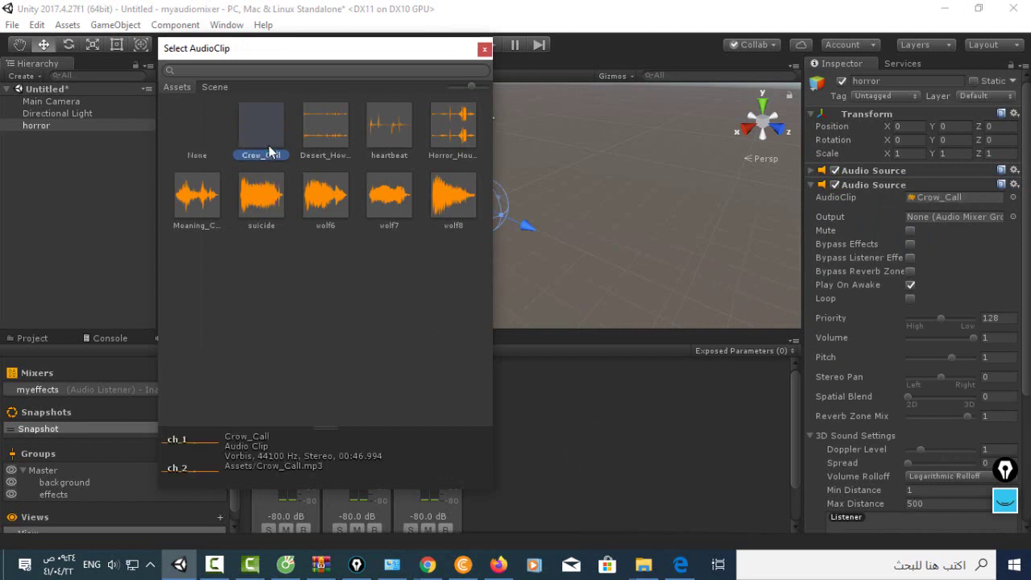
{"action": "double_click", "coordinate": [271, 150]}
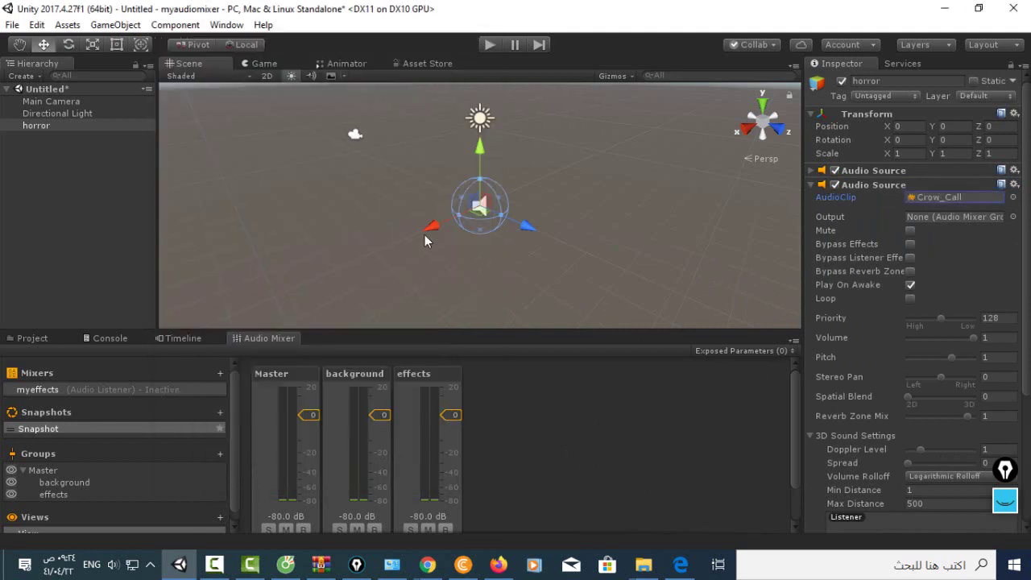
- Add a third Audio Source to horror, leaving its clip empty
{"action": "left_click", "coordinate": [812, 186]}
{"action": "left_click", "coordinate": [904, 206]}
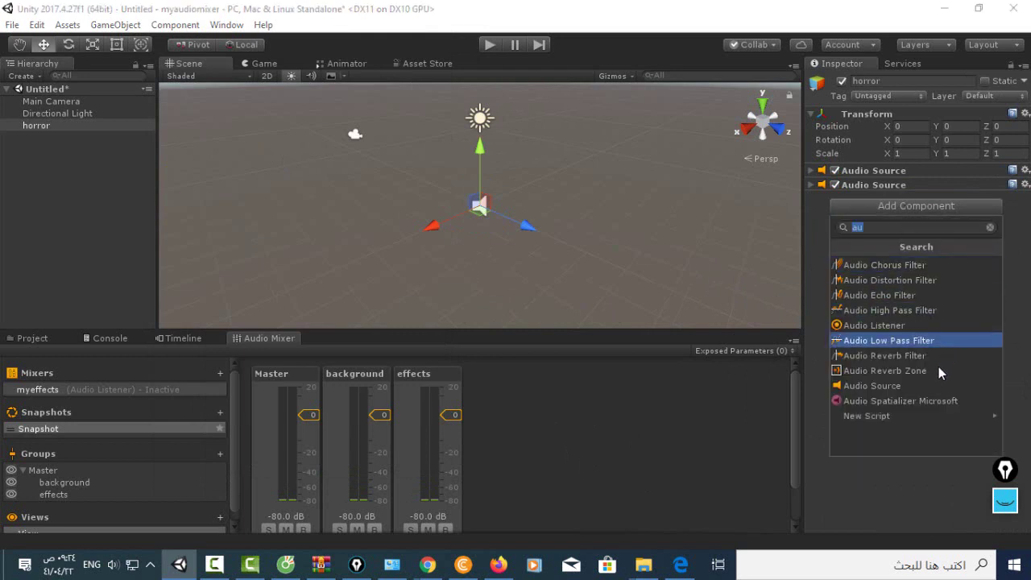
{"action": "left_click", "coordinate": [911, 379]}
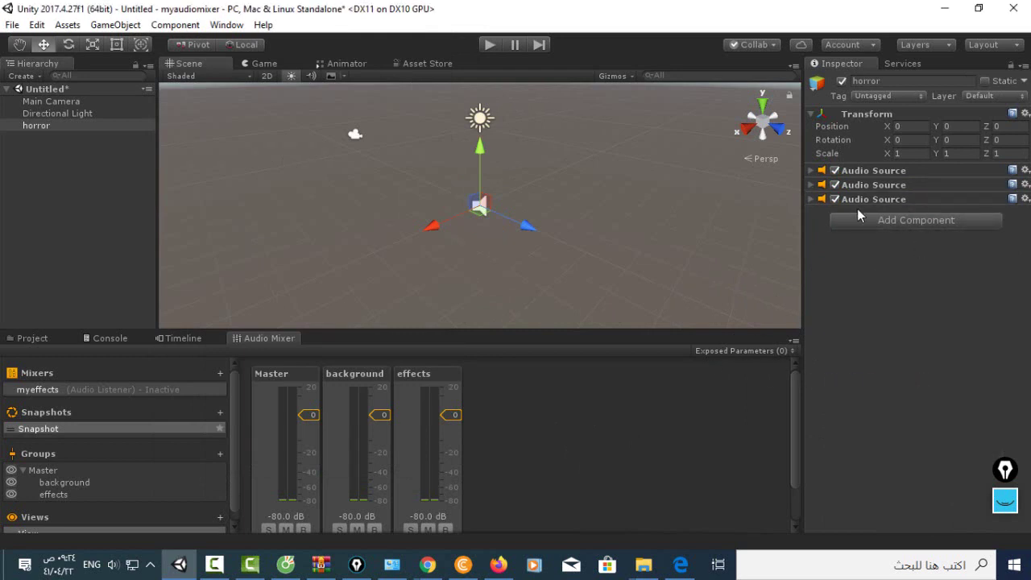
{"action": "left_click", "coordinate": [812, 199]}
{"action": "left_click", "coordinate": [1013, 212]}
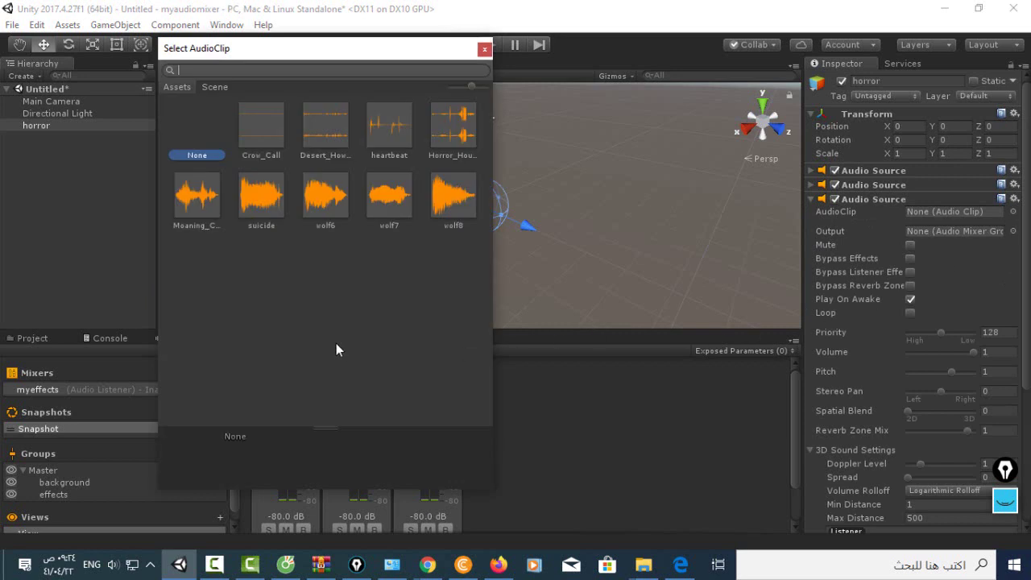
{"action": "key", "text": "Escape"}
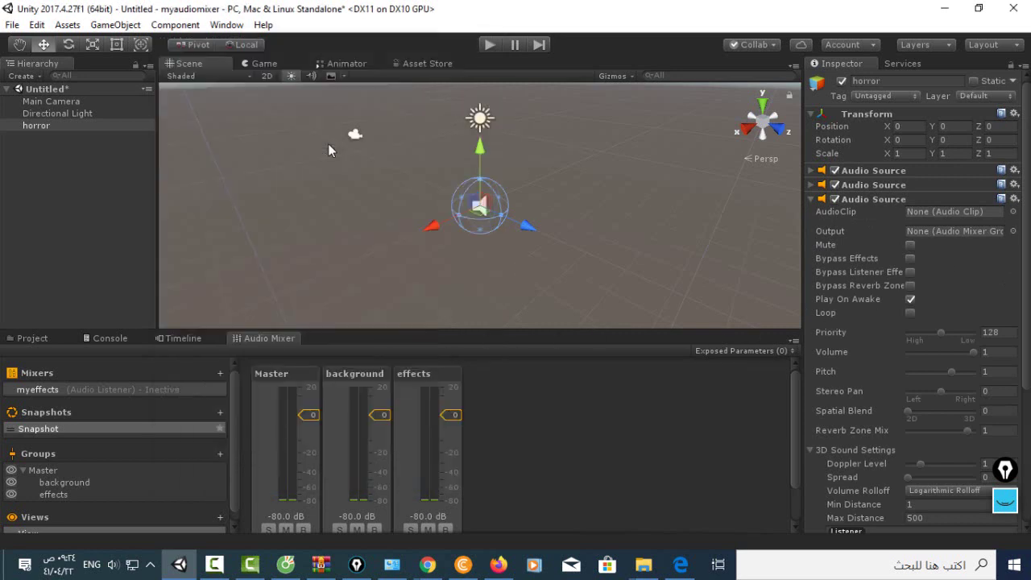
- Add a fourth Audio Source to horror with the Moaning_Chains clip
{"action": "left_click", "coordinate": [812, 199]}
{"action": "left_click", "coordinate": [922, 225]}
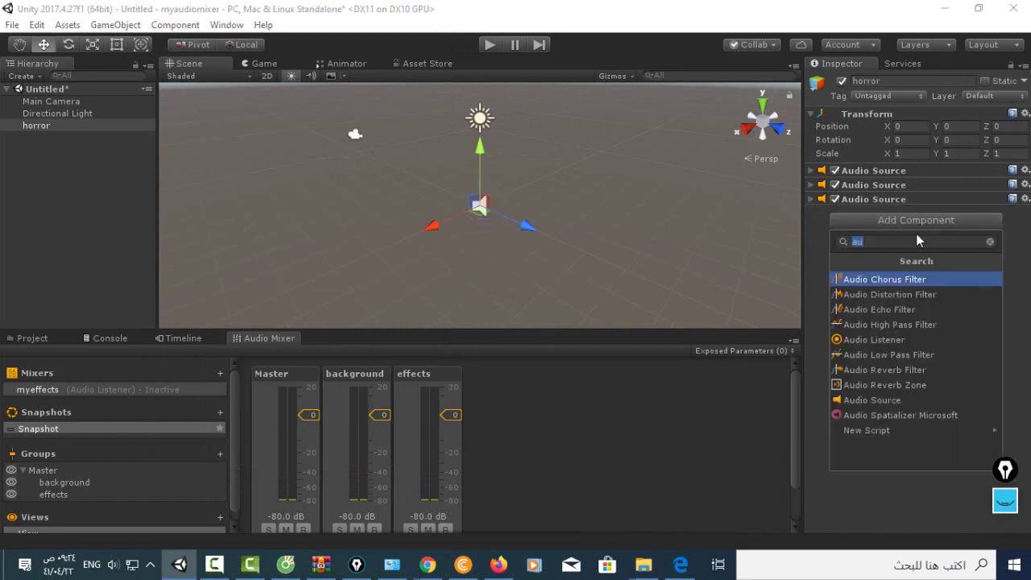
{"action": "left_click", "coordinate": [886, 400]}
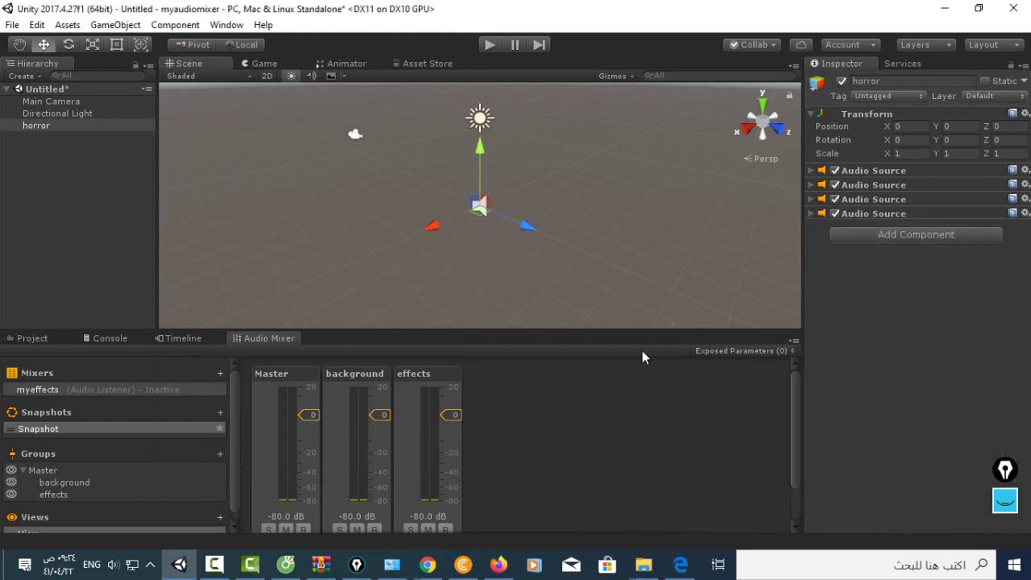
{"action": "left_click", "coordinate": [811, 213]}
{"action": "left_click", "coordinate": [1012, 226]}
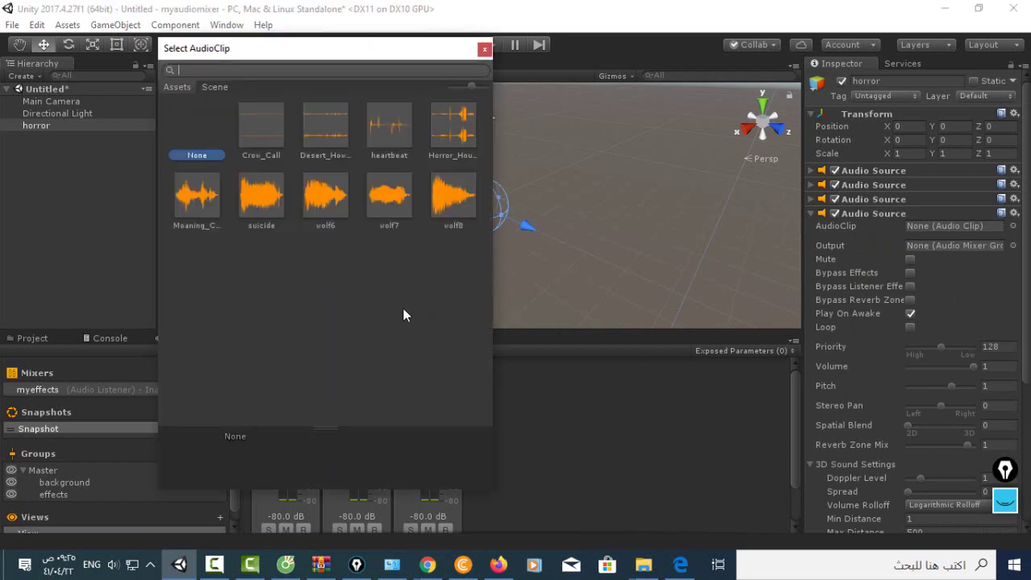
{"action": "left_click", "coordinate": [205, 214]}
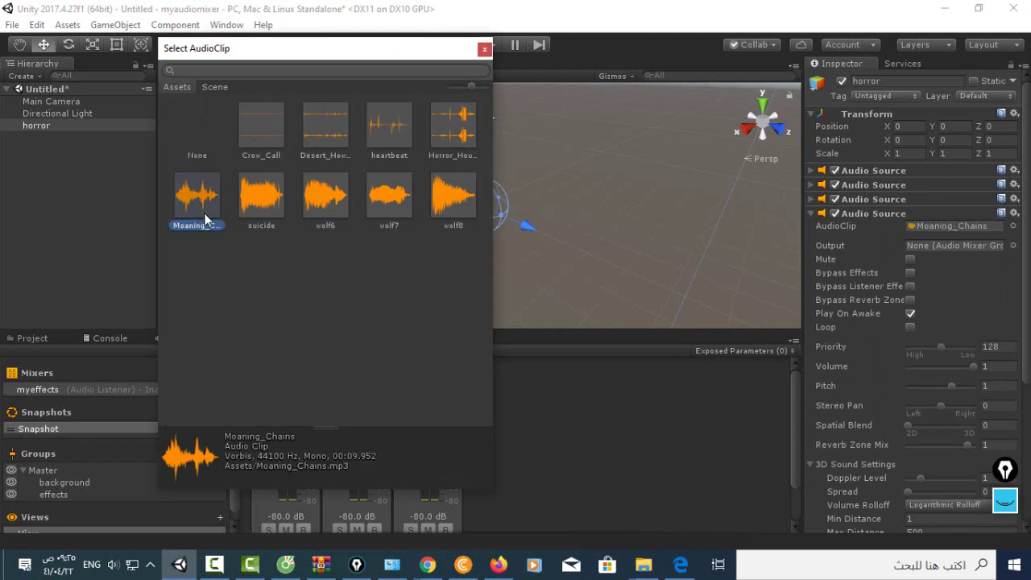
{"action": "double_click", "coordinate": [205, 215]}
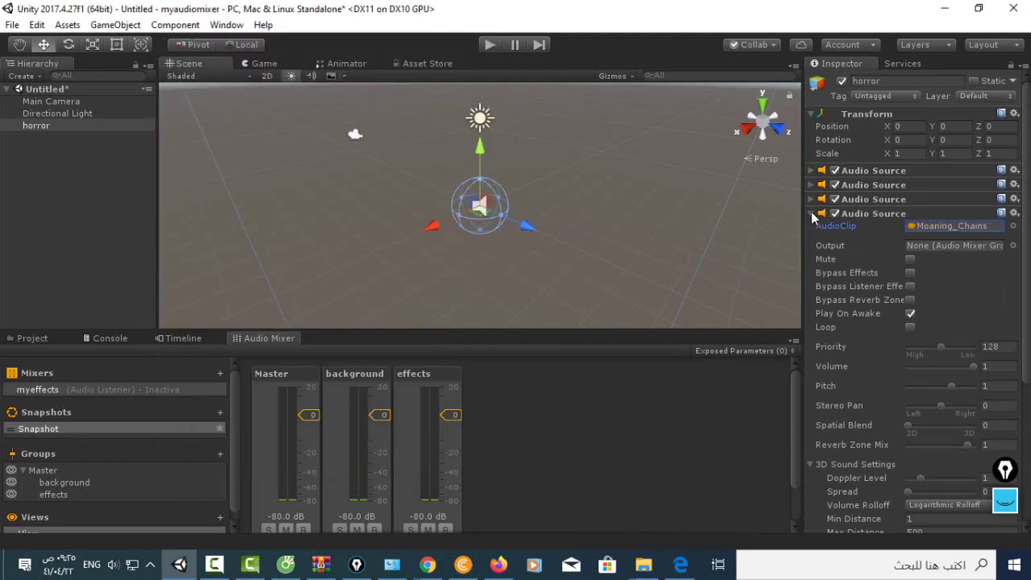
- Add a fifth Audio Source to horror with the wolf6 clip
{"action": "left_click", "coordinate": [812, 213]}
{"action": "left_click", "coordinate": [879, 238]}
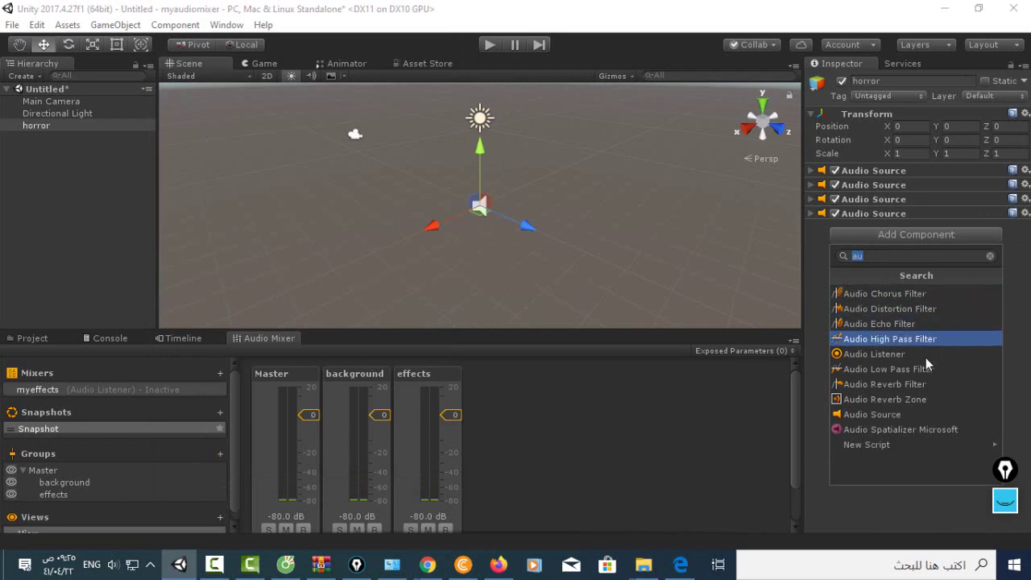
{"action": "left_click", "coordinate": [902, 412]}
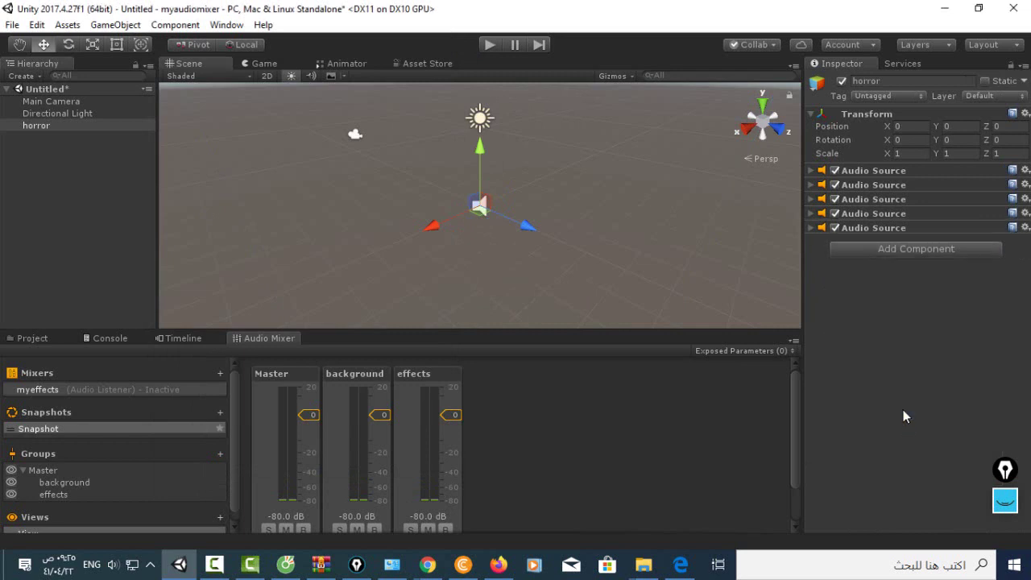
{"action": "left_click", "coordinate": [812, 228]}
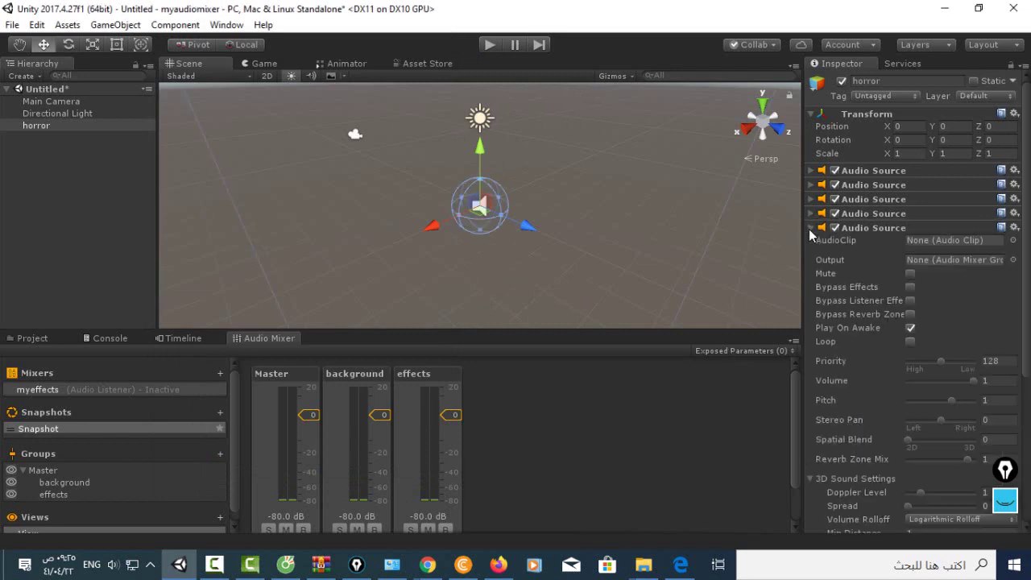
{"action": "left_click", "coordinate": [1013, 240]}
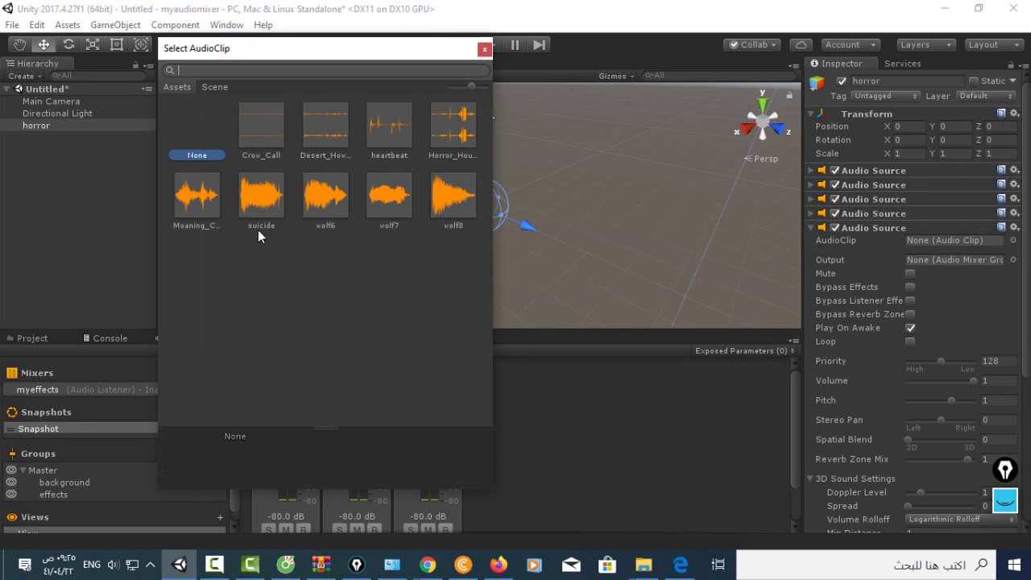
{"action": "double_click", "coordinate": [336, 209]}
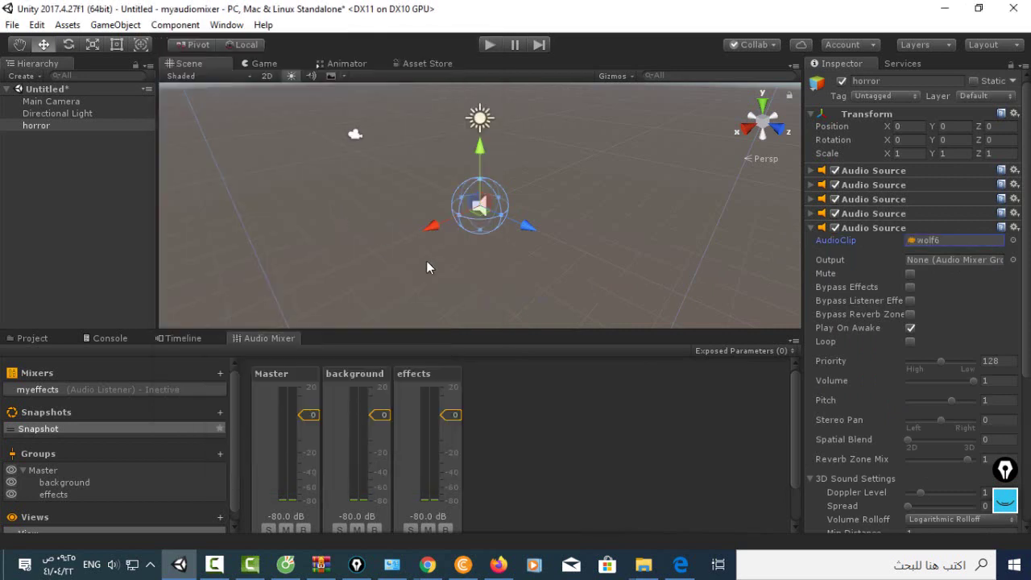
- Add a sixth Audio Source to horror with the suicide clip
{"action": "left_click", "coordinate": [811, 228]}
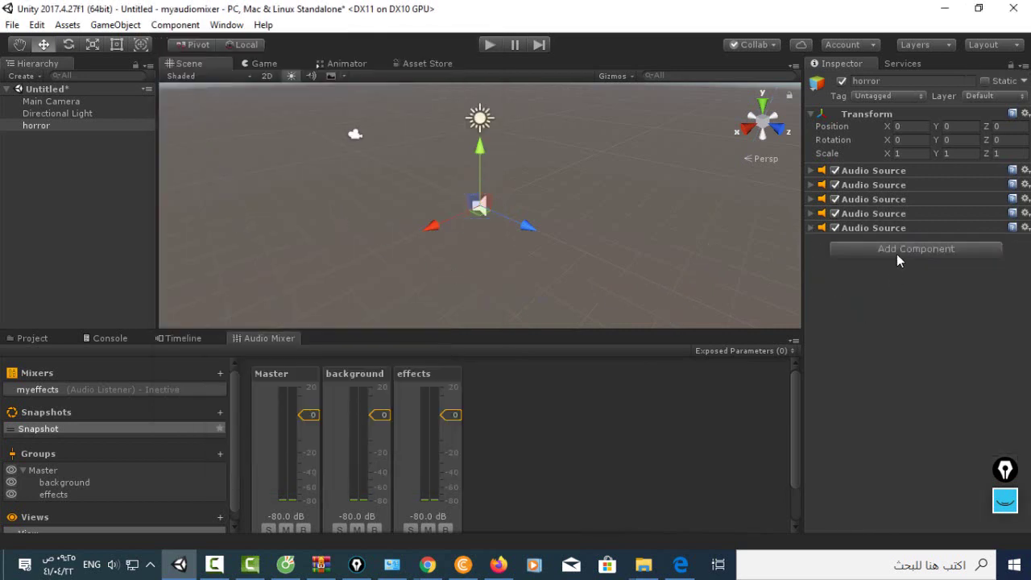
{"action": "left_click", "coordinate": [897, 249]}
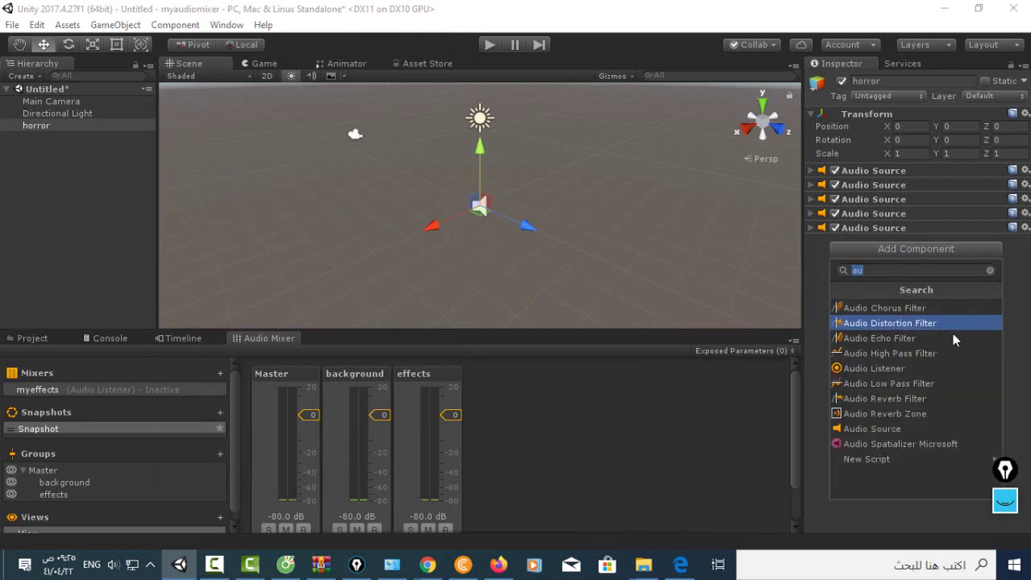
{"action": "left_click", "coordinate": [924, 429]}
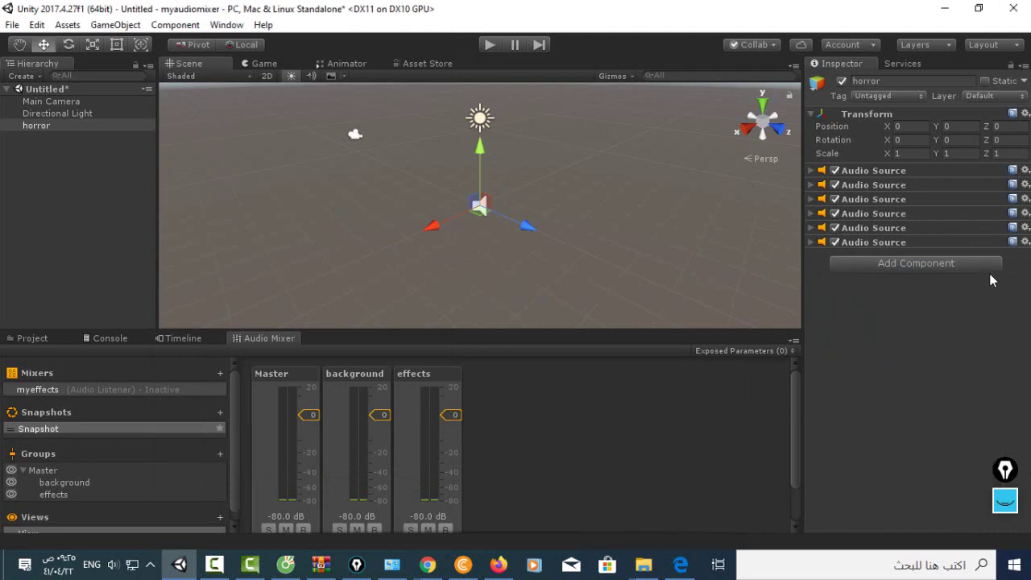
{"action": "left_click", "coordinate": [812, 241]}
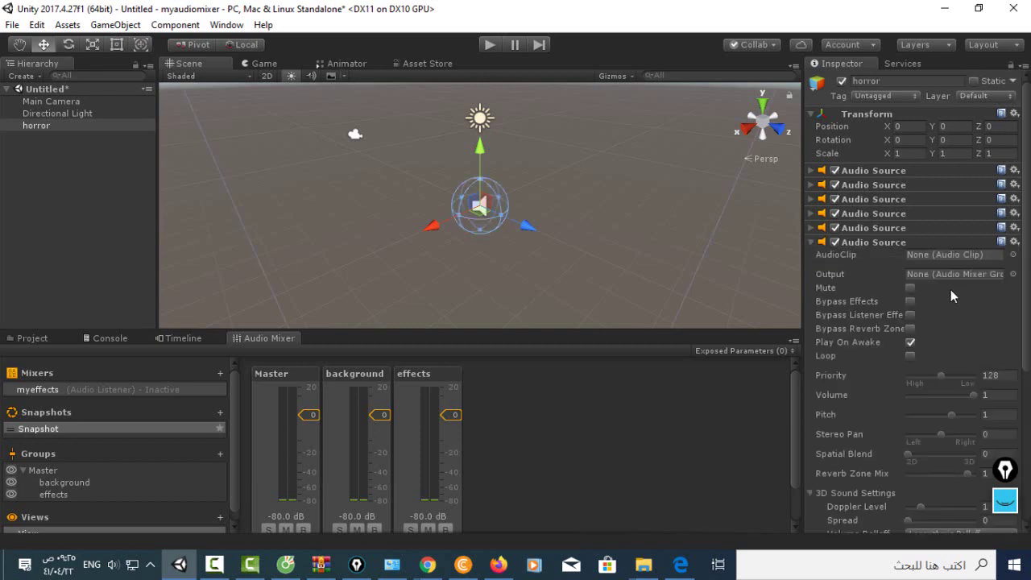
{"action": "left_click", "coordinate": [1014, 254]}
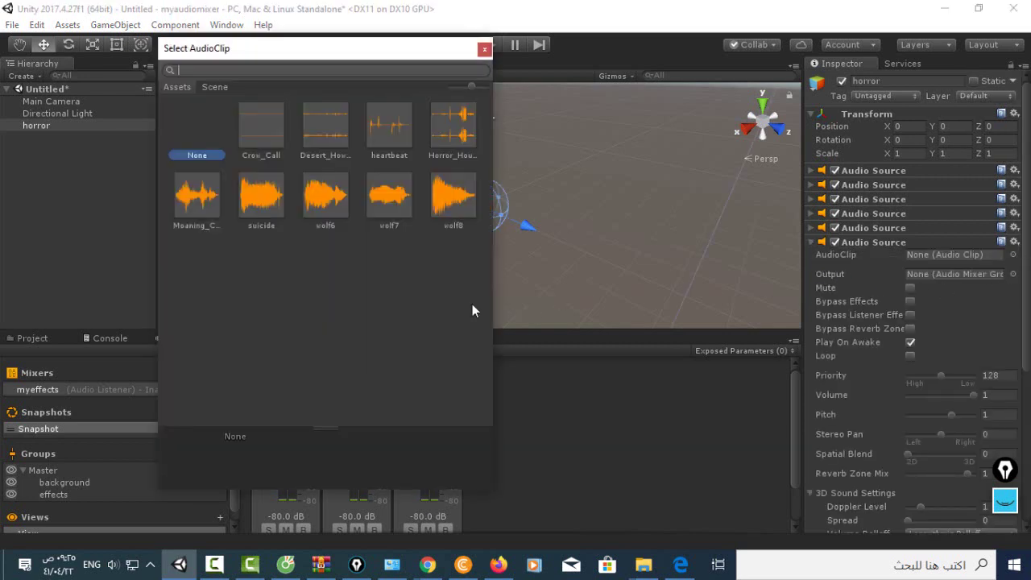
{"action": "double_click", "coordinate": [254, 212]}
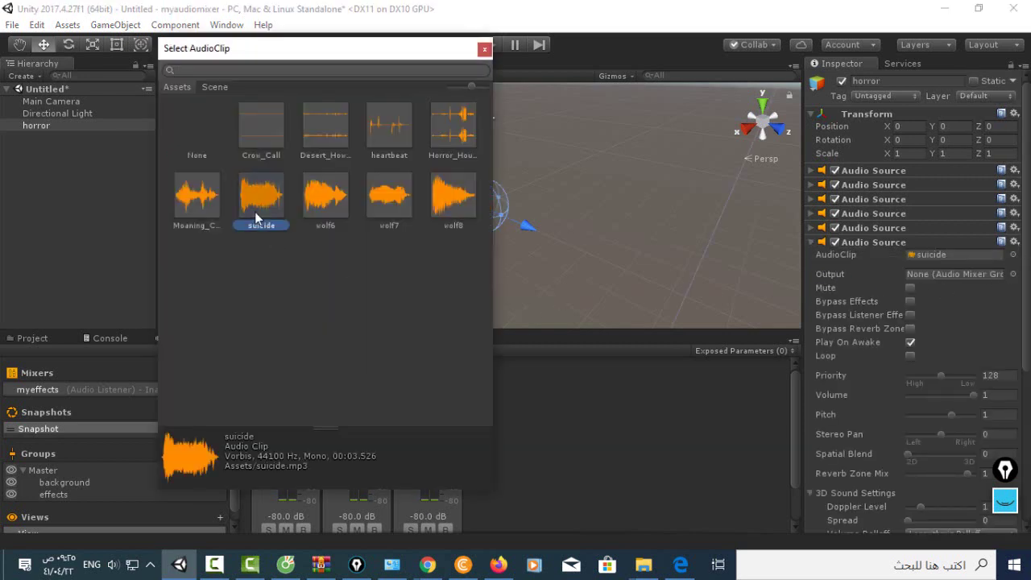
{"action": "left_click", "coordinate": [811, 241]}
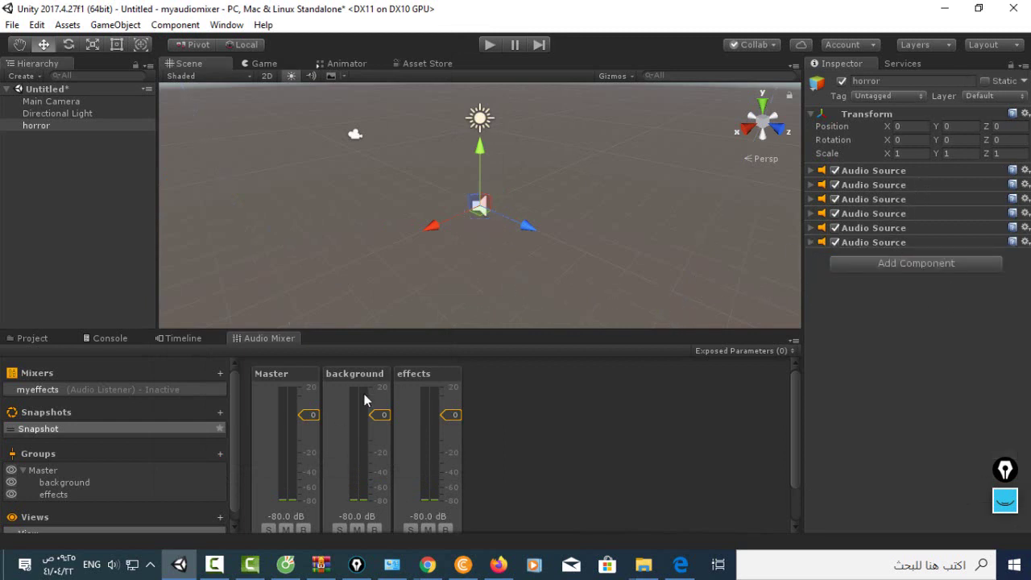
- Route the Horror_House Audio Source's output to the background mixer group
{"action": "left_click", "coordinate": [812, 171]}
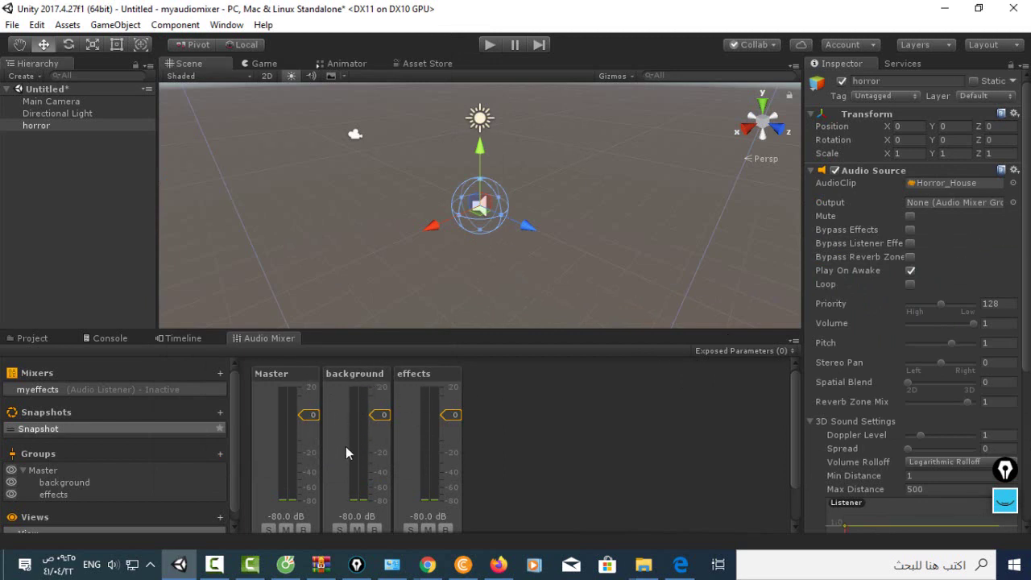
{"action": "left_click", "coordinate": [1014, 202]}
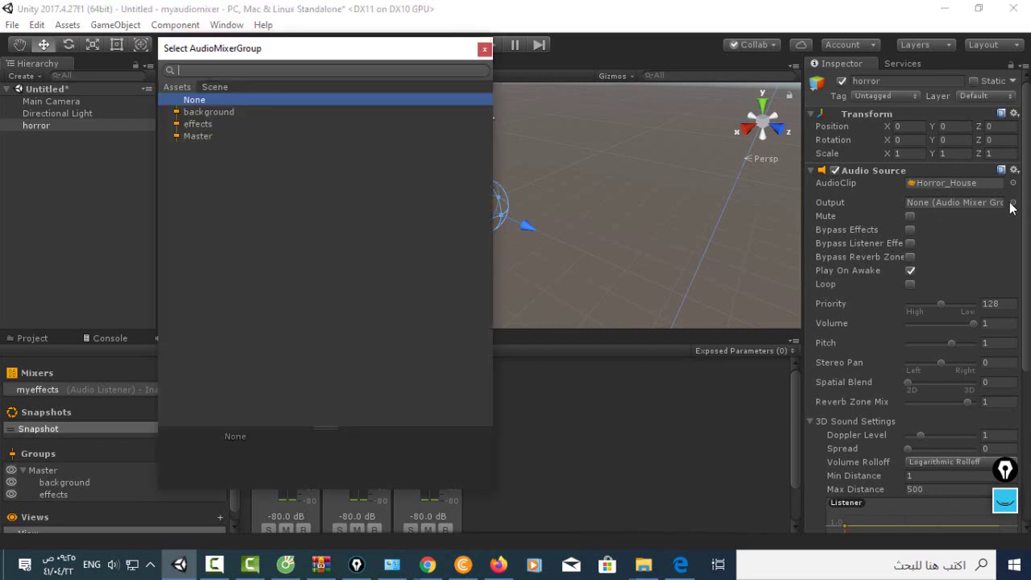
{"action": "double_click", "coordinate": [234, 113]}
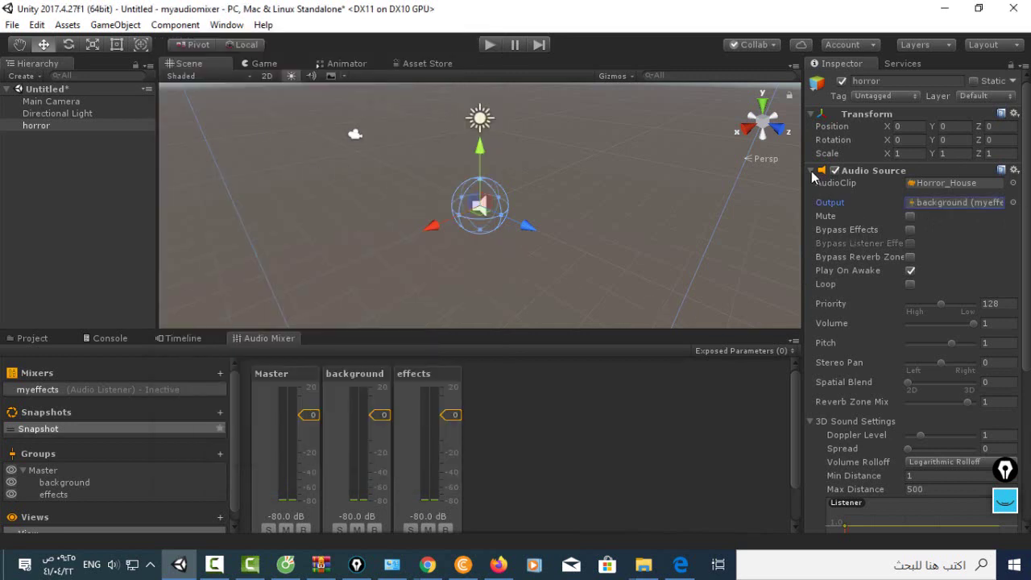
{"action": "left_click", "coordinate": [812, 172]}
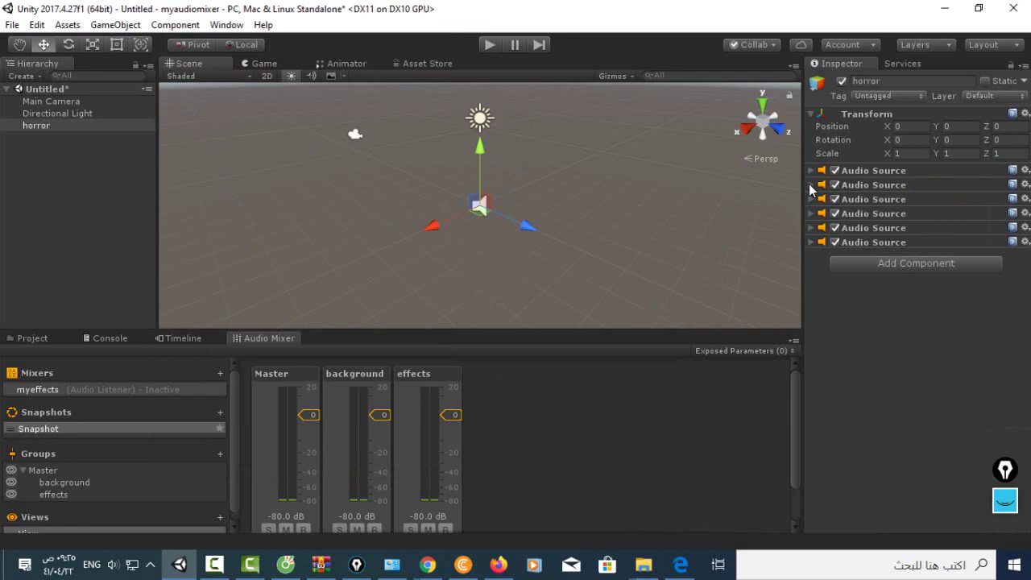
- Route the Crow_Call, third and Moaning_Chains Audio Sources to the effects group
{"action": "left_click", "coordinate": [812, 186]}
{"action": "left_click", "coordinate": [1012, 217]}
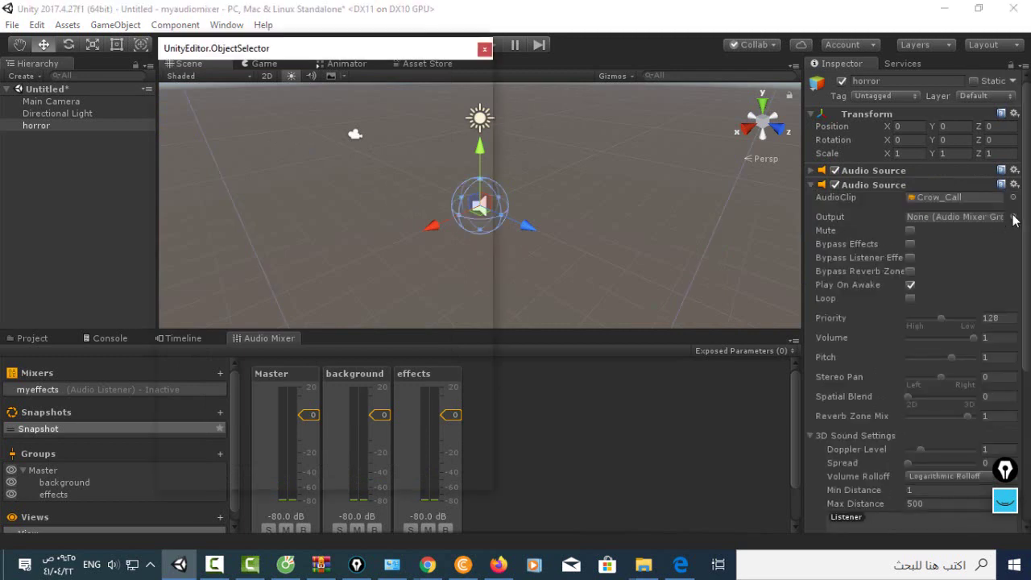
{"action": "double_click", "coordinate": [207, 127]}
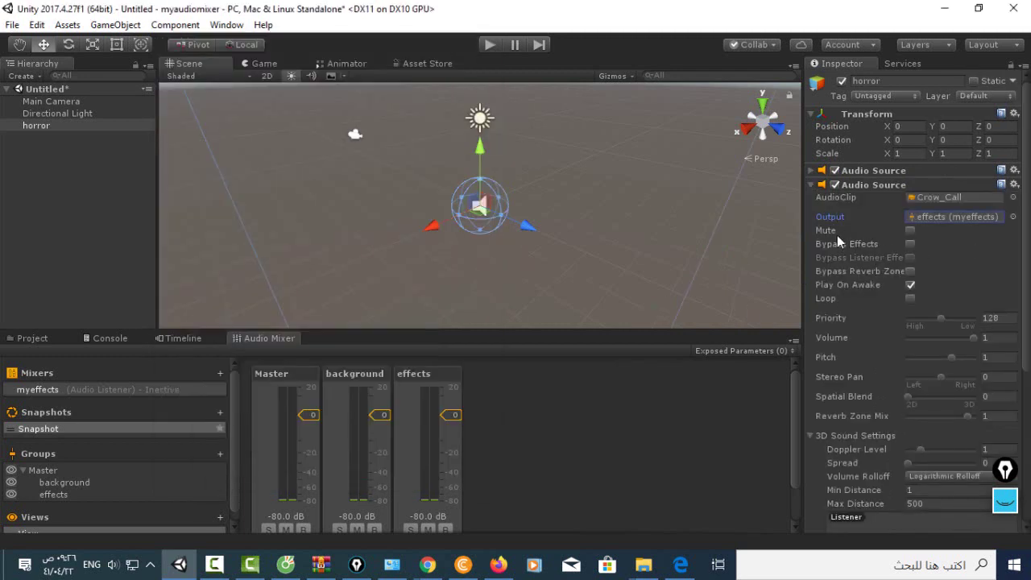
{"action": "left_click", "coordinate": [812, 186]}
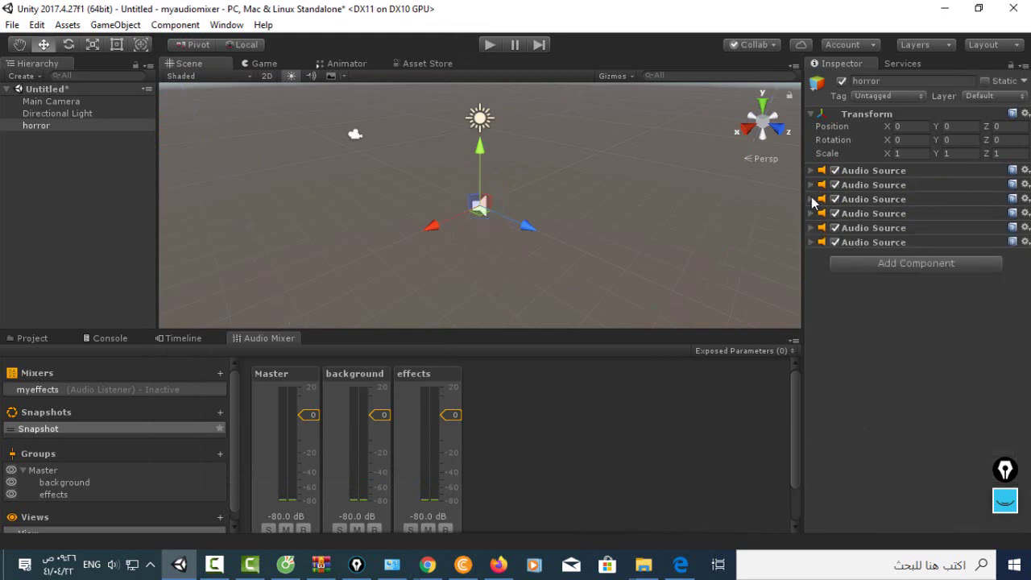
{"action": "left_click", "coordinate": [812, 199]}
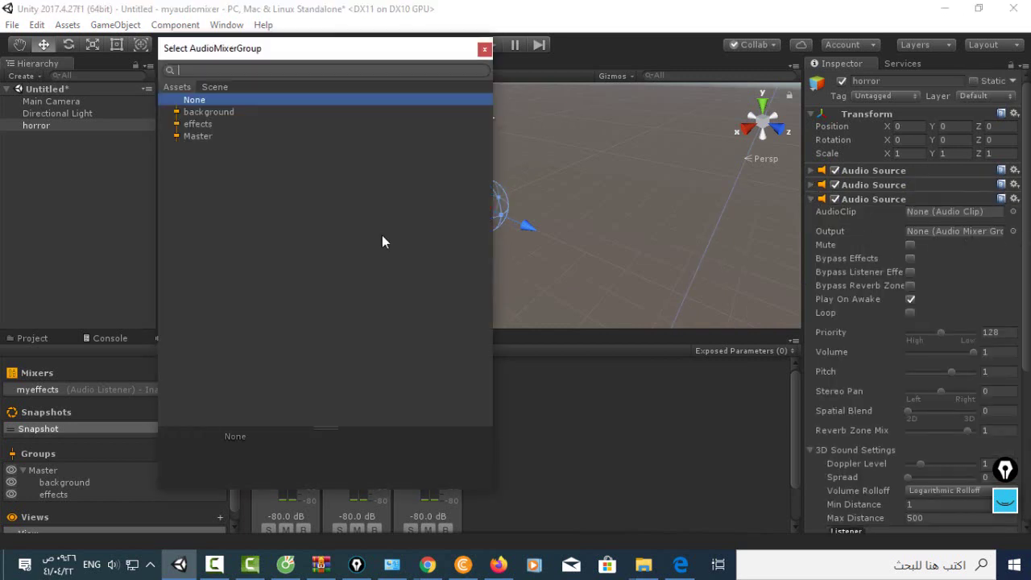
{"action": "double_click", "coordinate": [213, 124]}
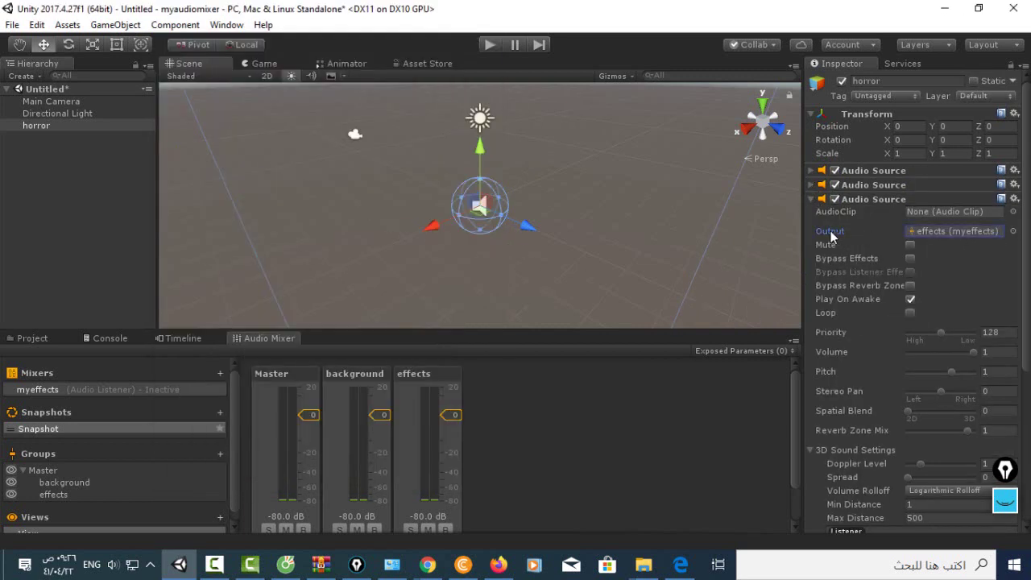
{"action": "left_click", "coordinate": [811, 200]}
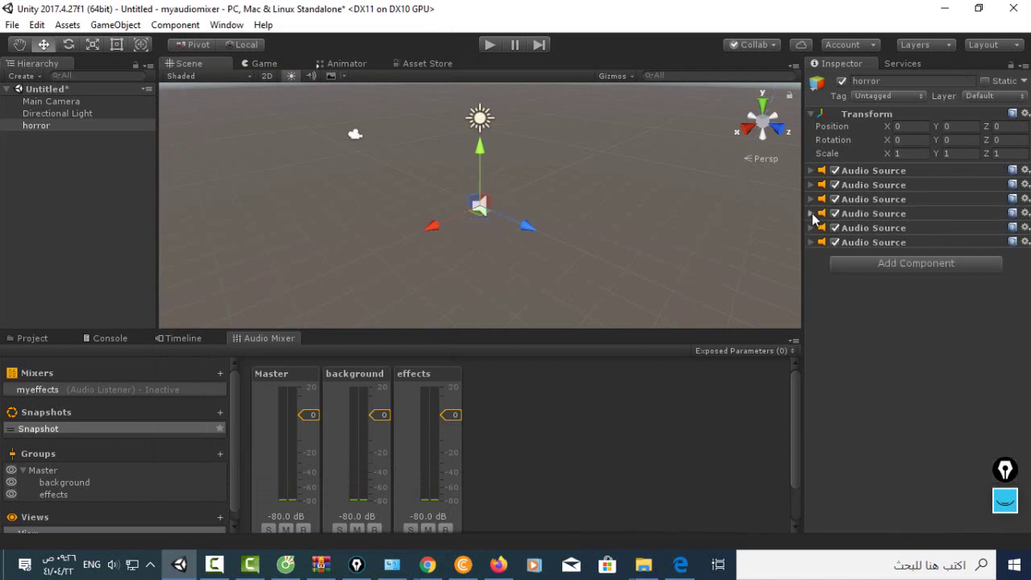
{"action": "left_click", "coordinate": [812, 214]}
{"action": "left_click", "coordinate": [1013, 246]}
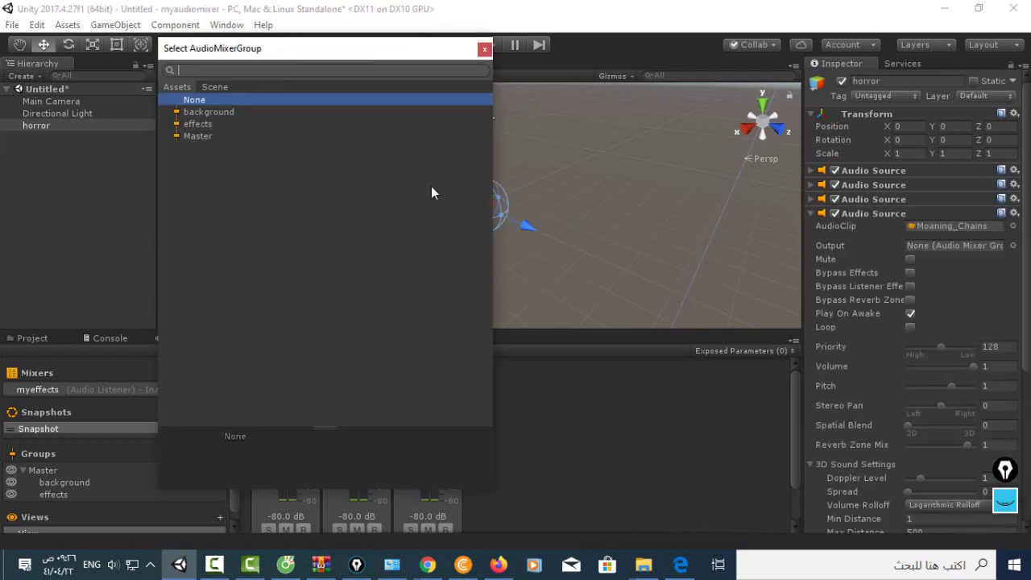
{"action": "double_click", "coordinate": [206, 126]}
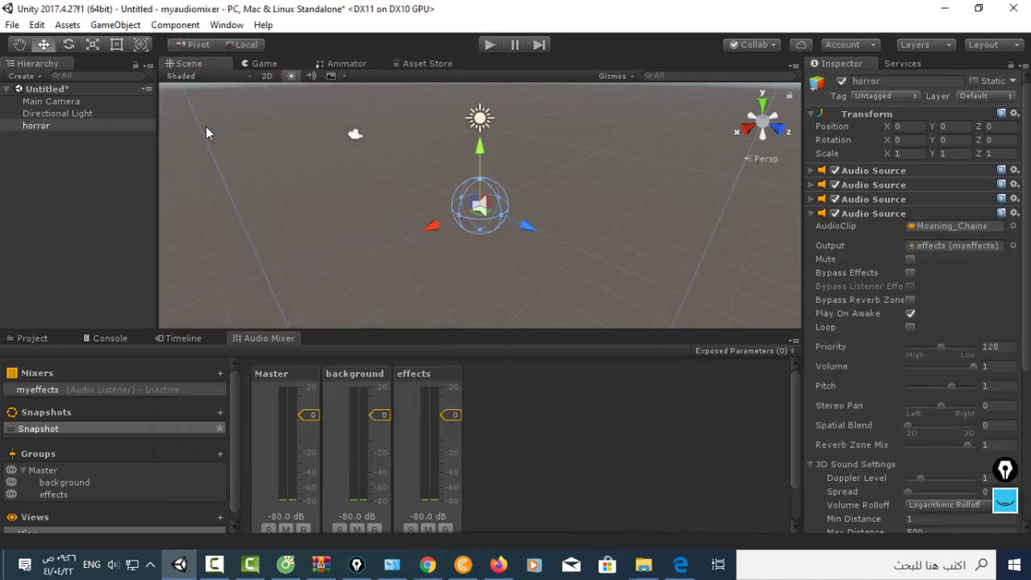
{"action": "left_click", "coordinate": [813, 214]}
- Route the wolf6 and suicide Audio Sources to the effects group
{"action": "left_click", "coordinate": [811, 228]}
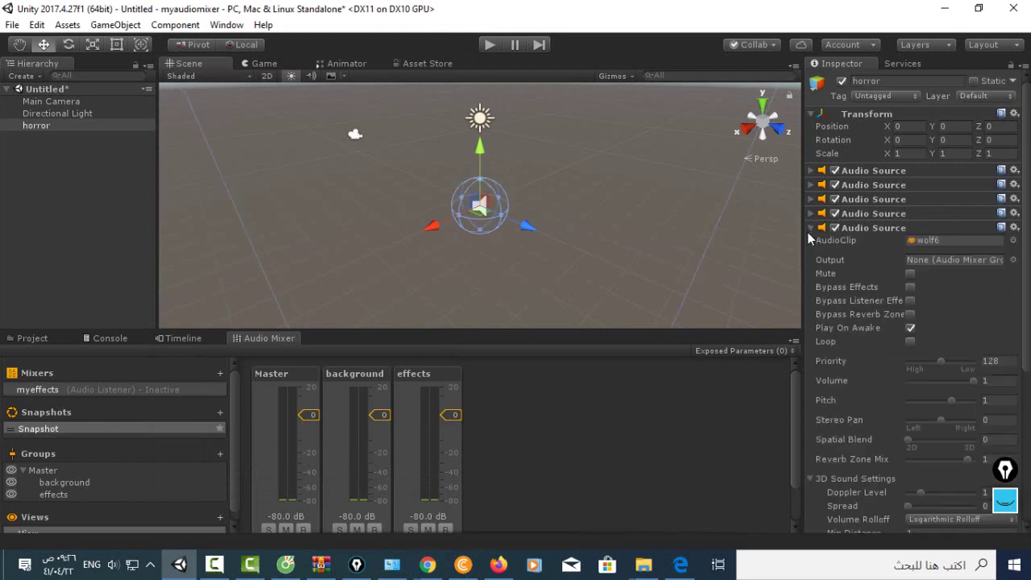
{"action": "left_click", "coordinate": [1011, 261]}
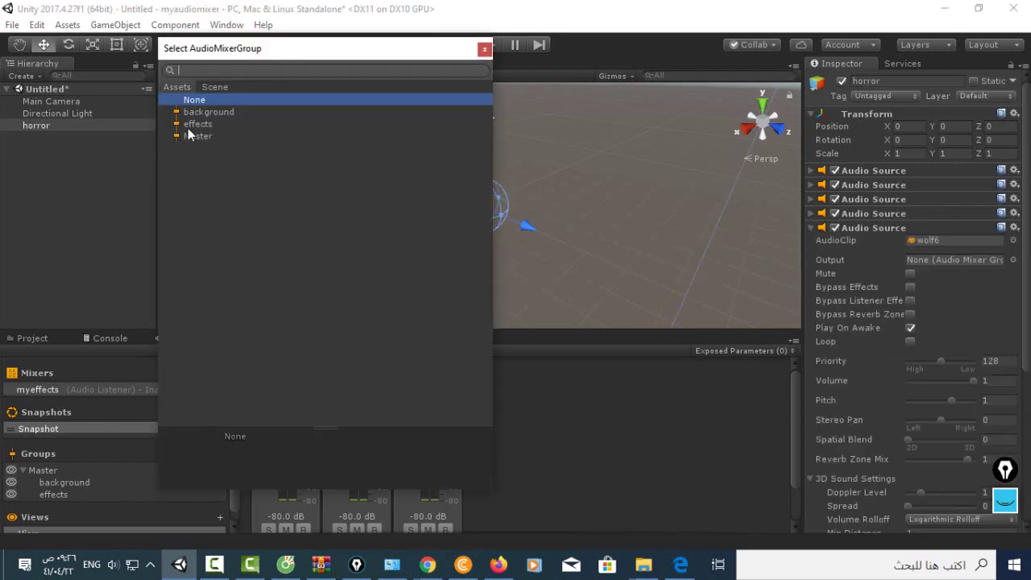
{"action": "left_click", "coordinate": [191, 127]}
{"action": "left_click", "coordinate": [192, 127]}
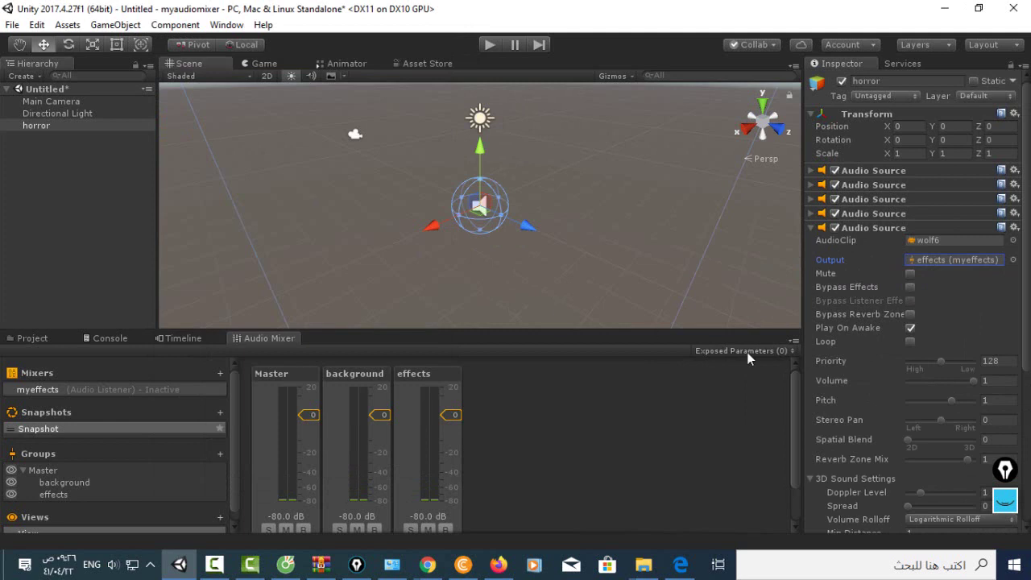
{"action": "left_click", "coordinate": [811, 229]}
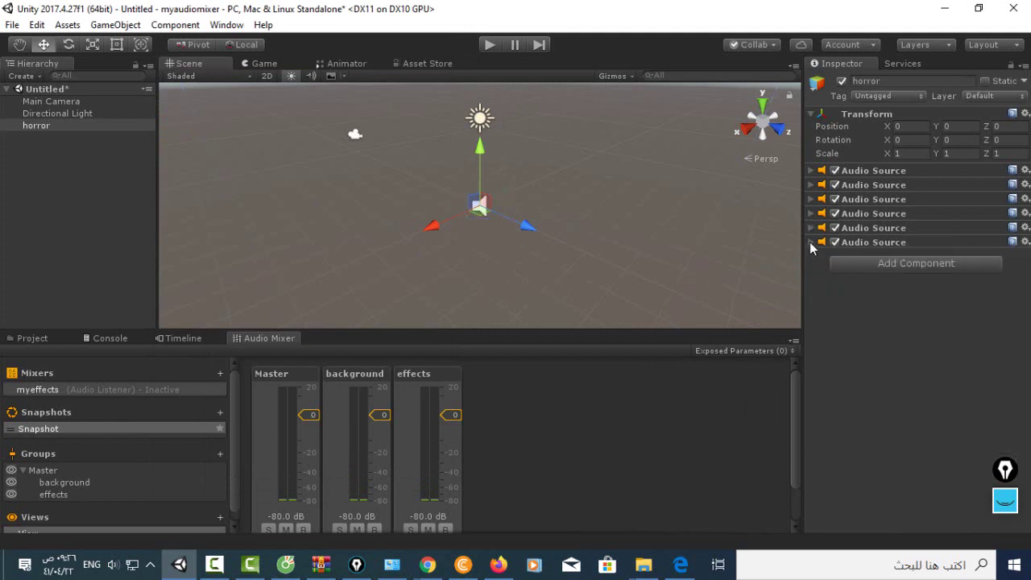
{"action": "left_click", "coordinate": [811, 242]}
{"action": "left_click", "coordinate": [1014, 274]}
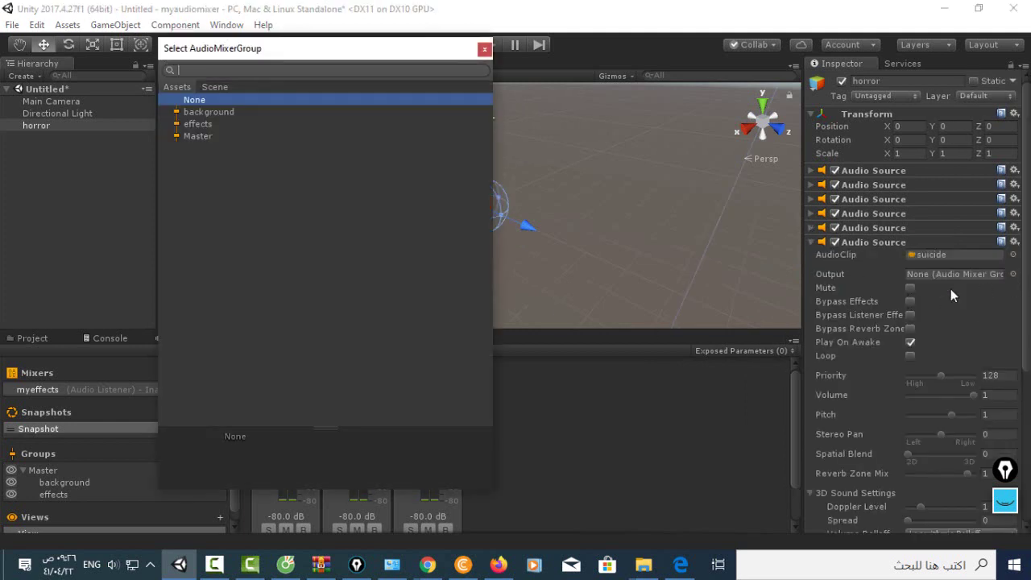
{"action": "double_click", "coordinate": [197, 125]}
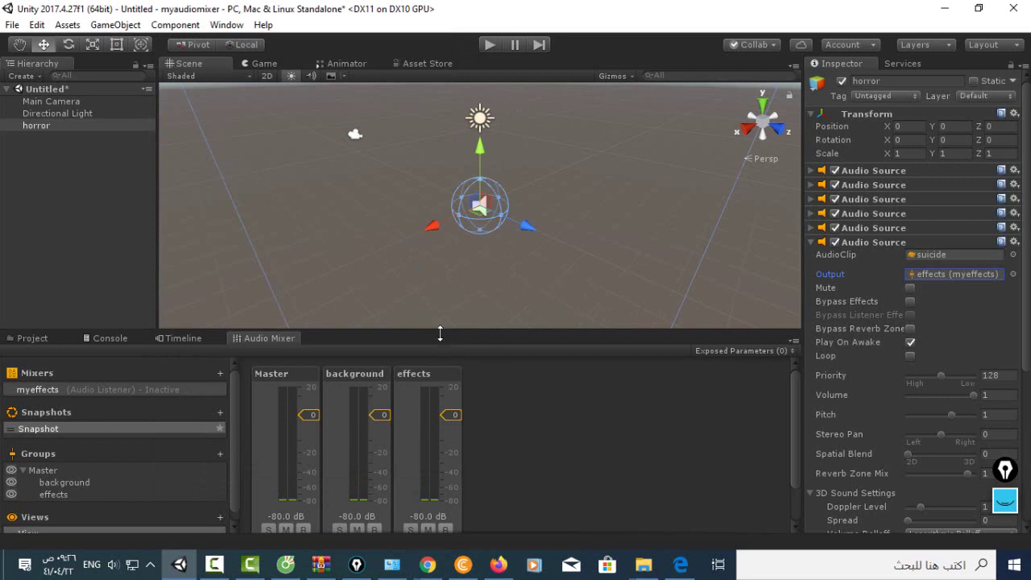
- Enlarge the Audio Mixer panel, play the scene, and turn on Edit in Play Mode
{"action": "left_click_drag", "start_coordinate": [440, 333], "coordinate": [450, 279]}
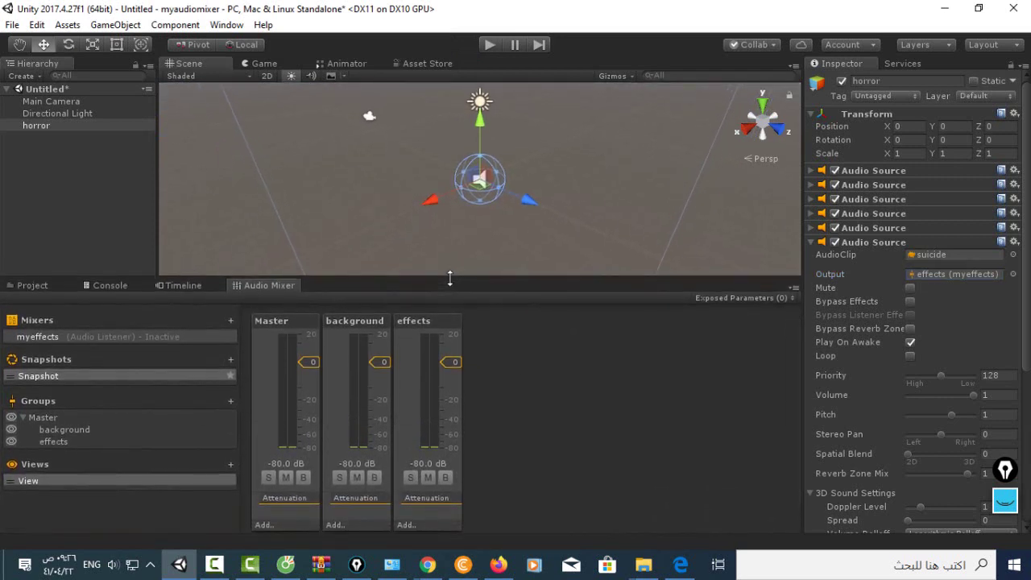
{"action": "left_click", "coordinate": [489, 45]}
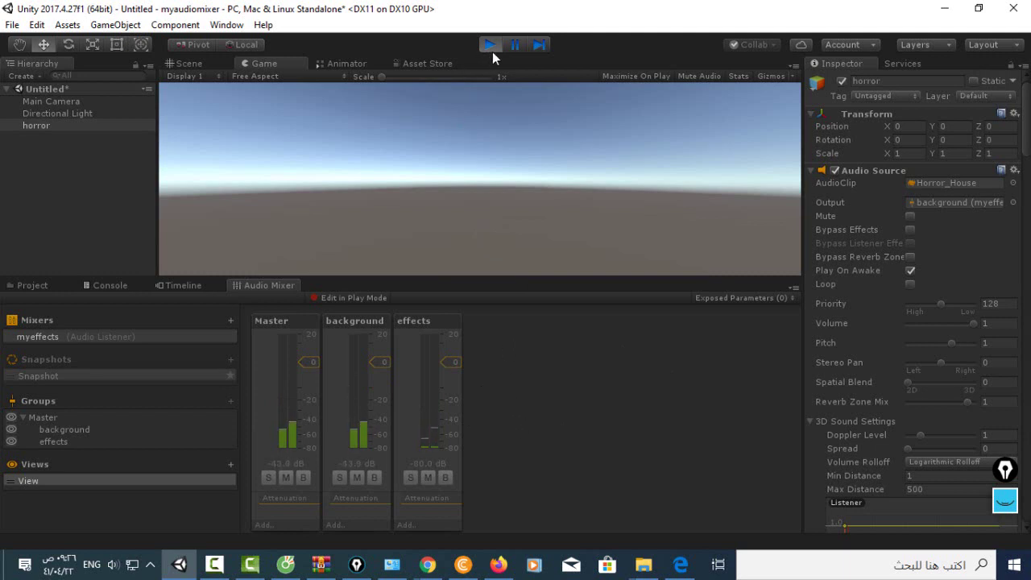
{"action": "left_click", "coordinate": [343, 298]}
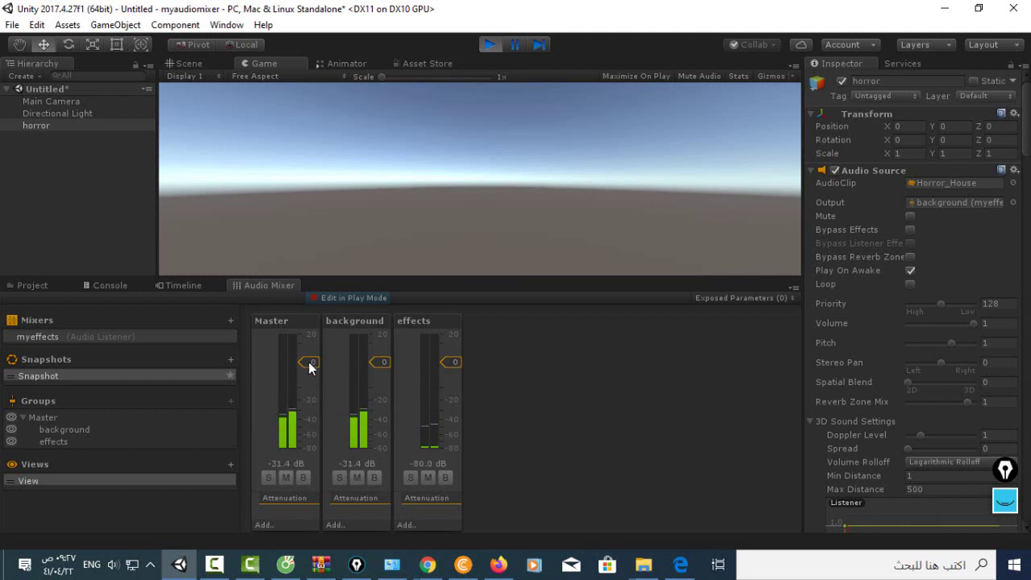
- Test Master, background and effects fader levels during play, leave background near -1 dB, then stop
{"action": "left_click_drag", "start_coordinate": [309, 363], "coordinate": [313, 349]}
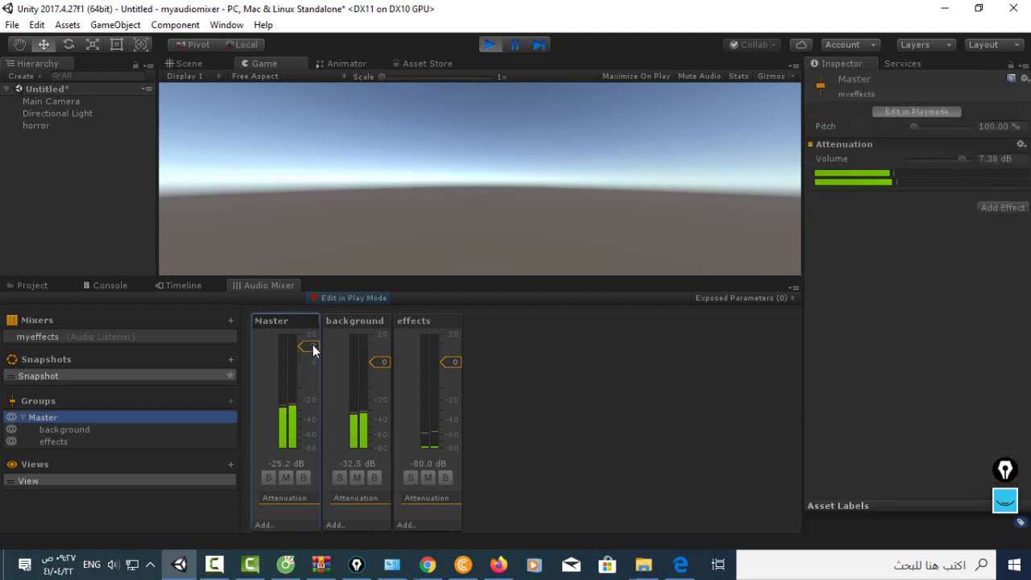
{"action": "left_click_drag", "start_coordinate": [312, 349], "coordinate": [316, 344]}
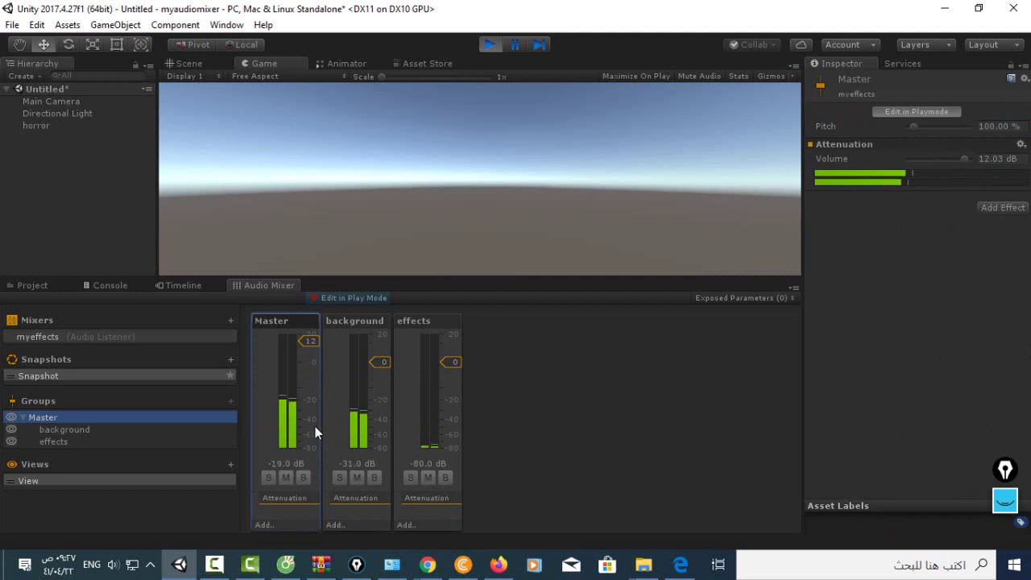
{"action": "mouse_move", "coordinate": [309, 340]}
{"action": "left_mouse_down"}
{"action": "mouse_move", "coordinate": [308, 373]}
{"action": "mouse_move", "coordinate": [307, 364]}
{"action": "left_mouse_up"}
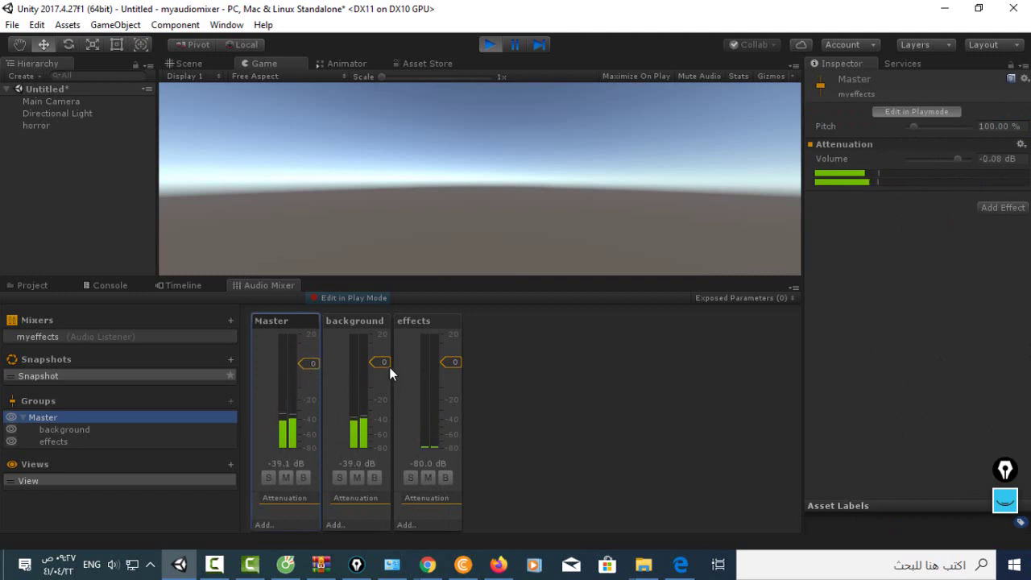
{"action": "left_click_drag", "start_coordinate": [385, 361], "coordinate": [386, 344]}
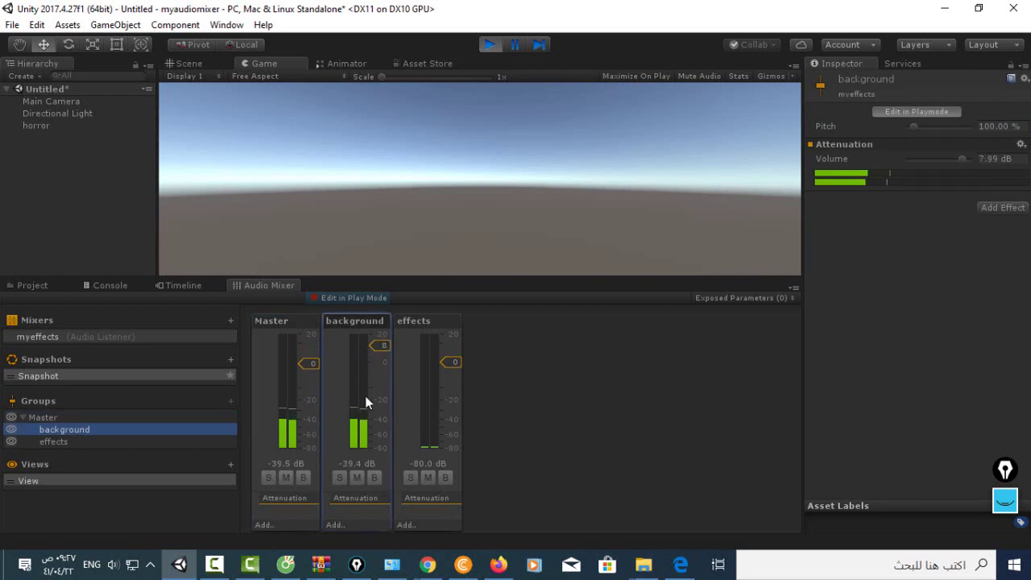
{"action": "left_click_drag", "start_coordinate": [382, 346], "coordinate": [382, 372]}
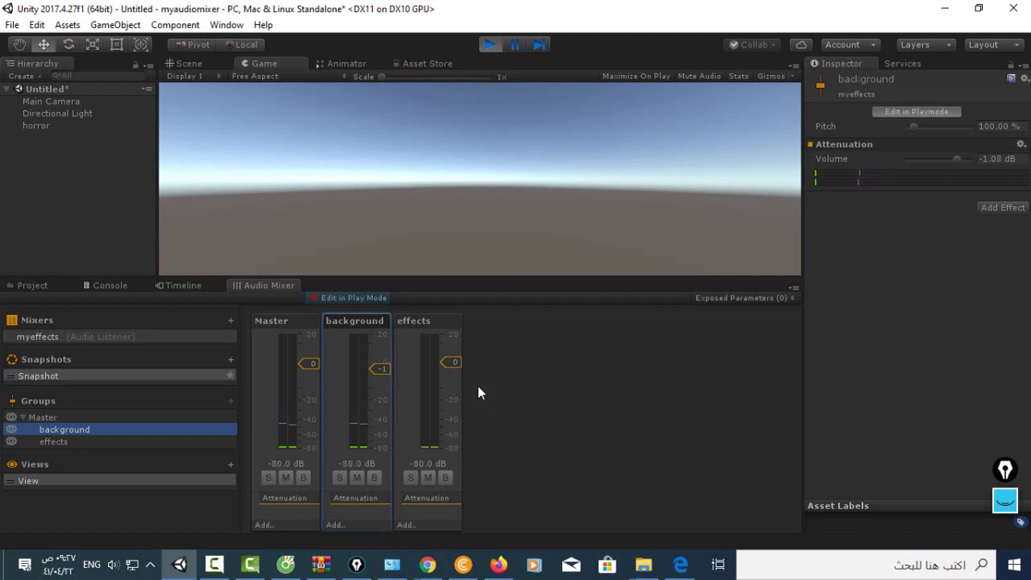
{"action": "mouse_move", "coordinate": [451, 362]}
{"action": "left_mouse_down"}
{"action": "mouse_move", "coordinate": [452, 346]}
{"action": "mouse_move", "coordinate": [450, 389]}
{"action": "mouse_move", "coordinate": [457, 367]}
{"action": "left_mouse_up"}
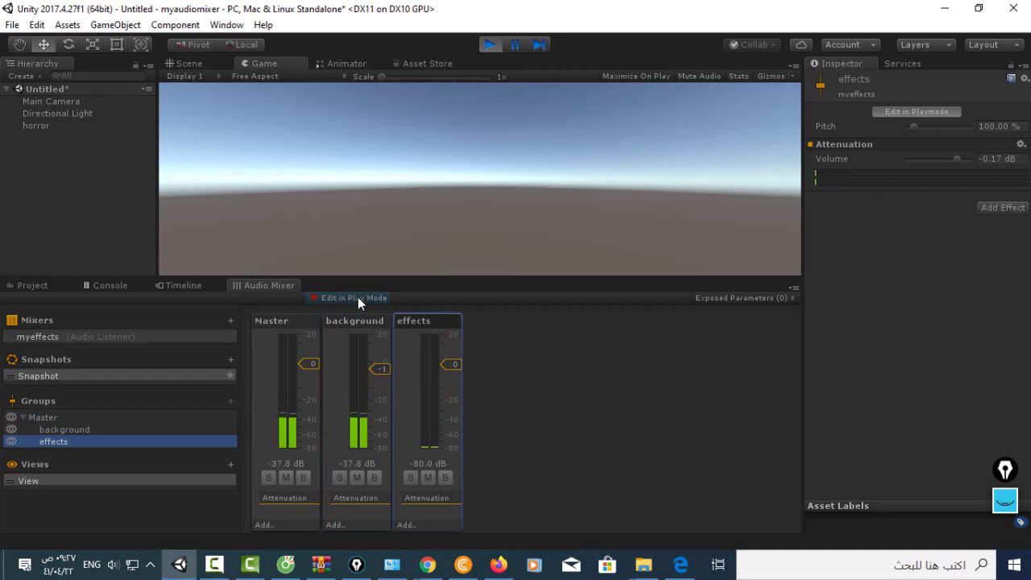
{"action": "left_click", "coordinate": [490, 45]}
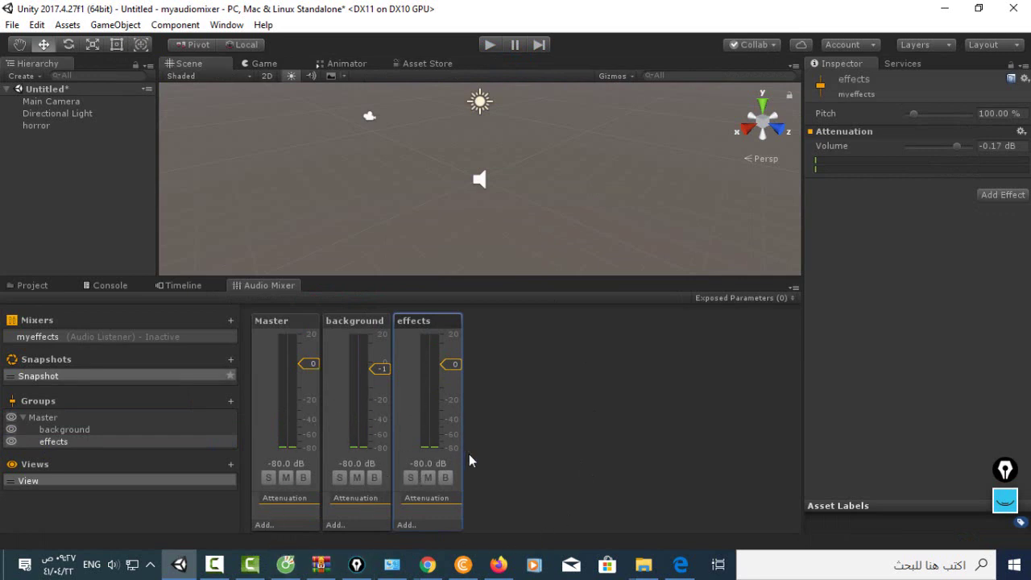
- Add an Echo effect to the background group and play the scene
{"action": "left_click", "coordinate": [333, 526]}
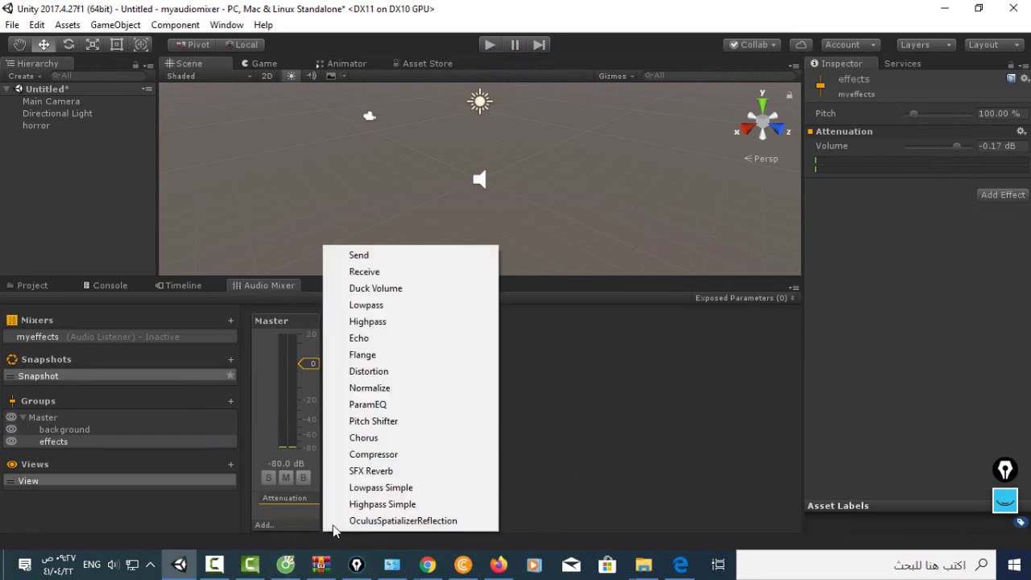
{"action": "left_click", "coordinate": [394, 341]}
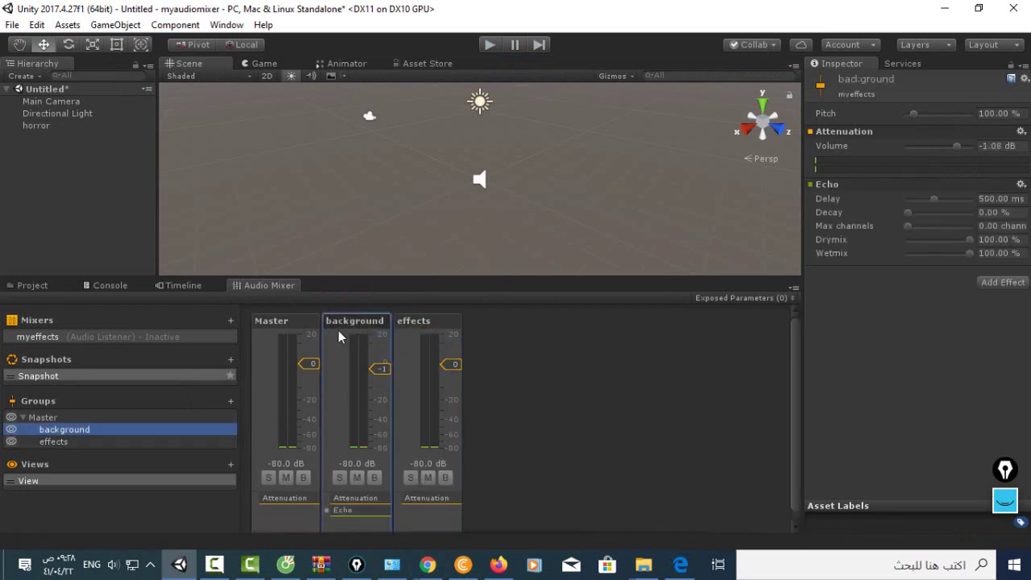
{"action": "left_click", "coordinate": [489, 44]}
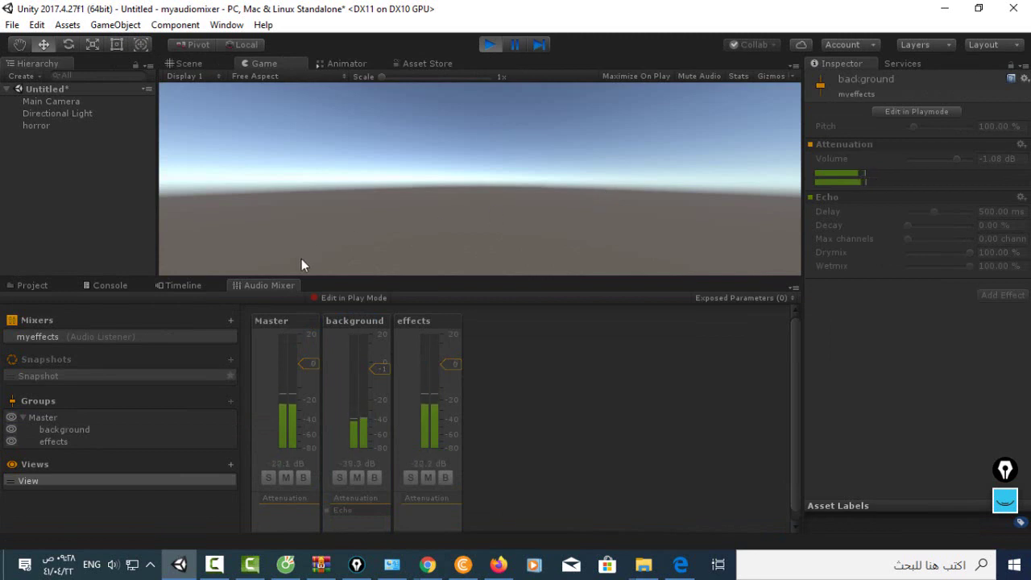
- With Edit in Play Mode on, raise background volume to 4.17 dB, then stop playing
{"action": "left_click", "coordinate": [350, 298]}
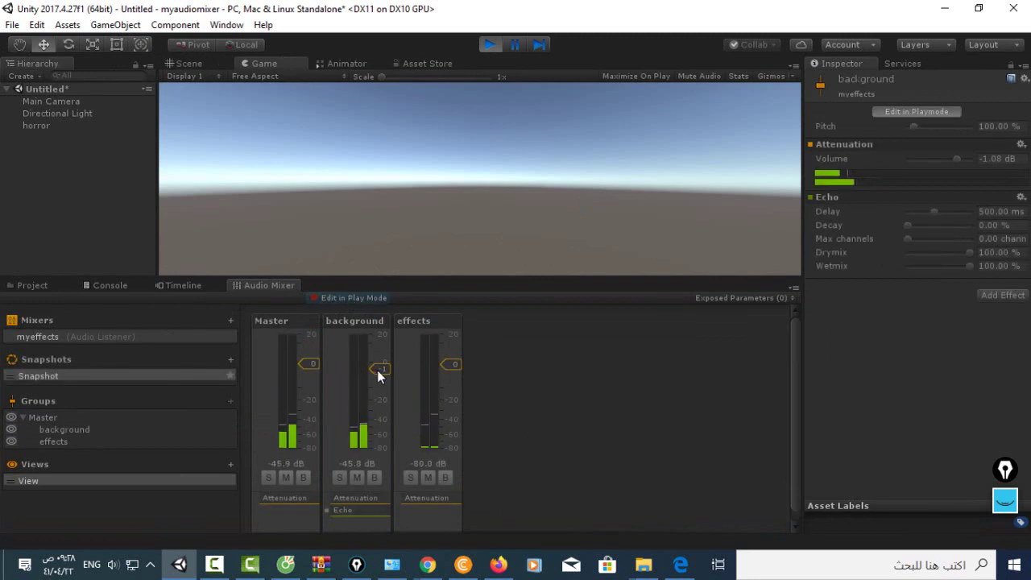
{"action": "left_click_drag", "start_coordinate": [377, 370], "coordinate": [379, 351]}
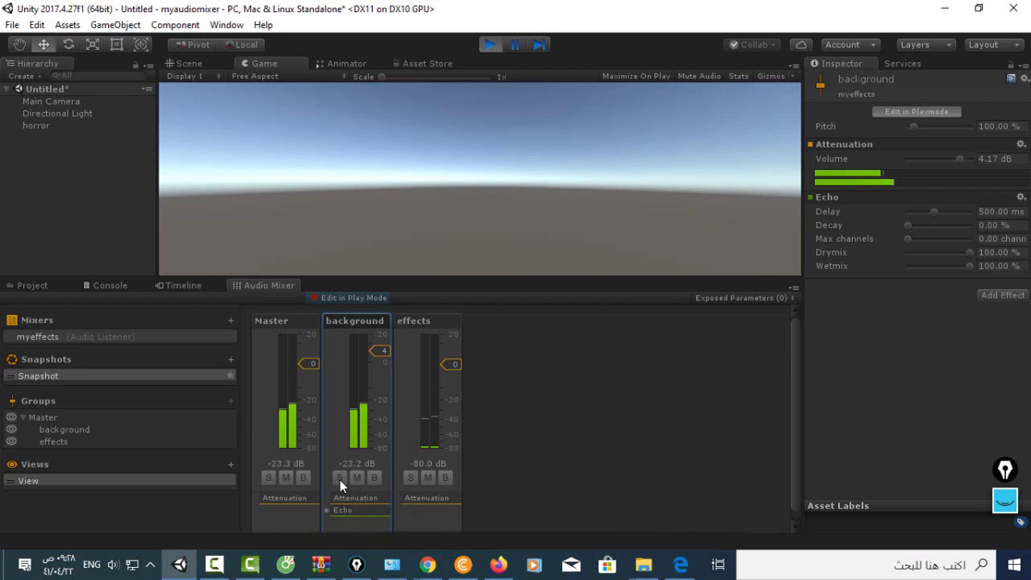
{"action": "left_click", "coordinate": [492, 47]}
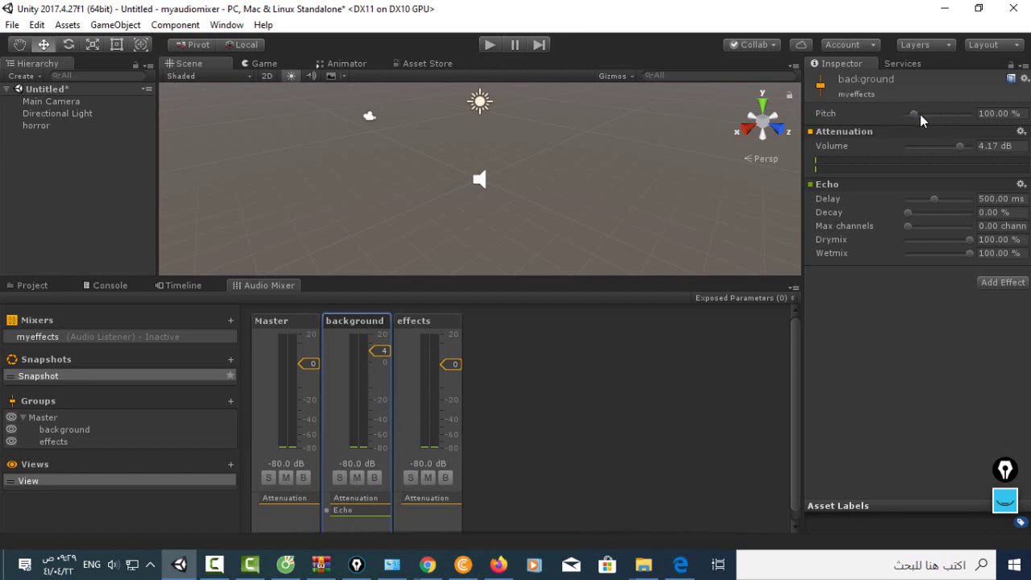
- Set background pitch 490% and volume -6 dB, effects pitch 271%, then play the scene
{"action": "left_click_drag", "start_coordinate": [920, 114], "coordinate": [942, 113]}
{"action": "left_click_drag", "start_coordinate": [958, 145], "coordinate": [958, 146]}
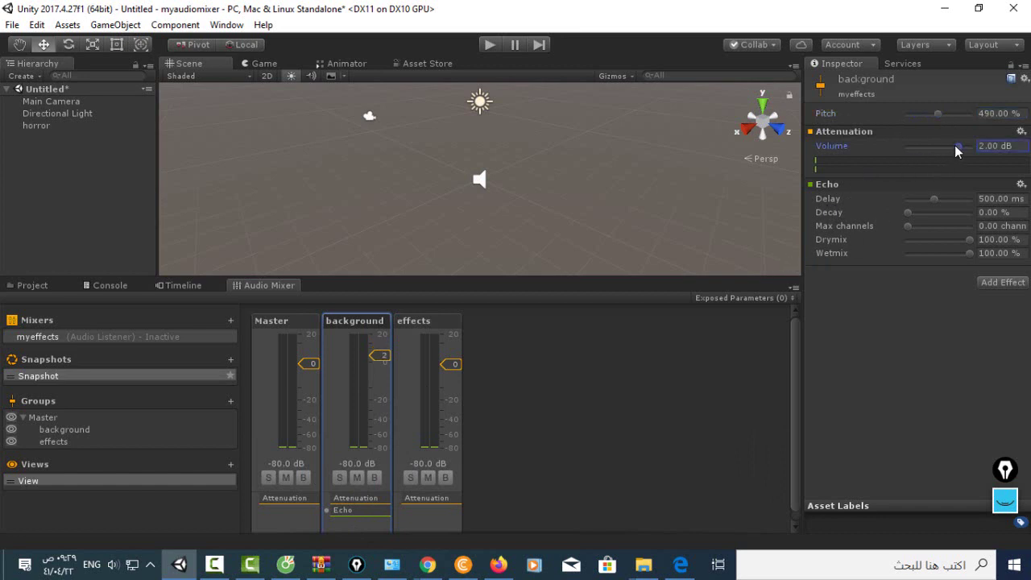
{"action": "left_click_drag", "start_coordinate": [953, 148], "coordinate": [953, 149]}
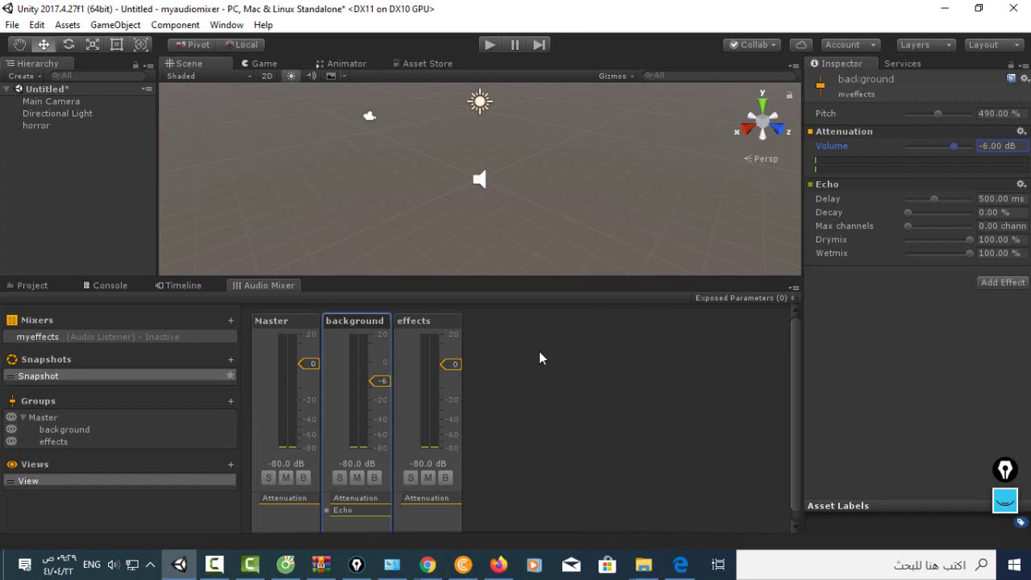
{"action": "left_click", "coordinate": [417, 361]}
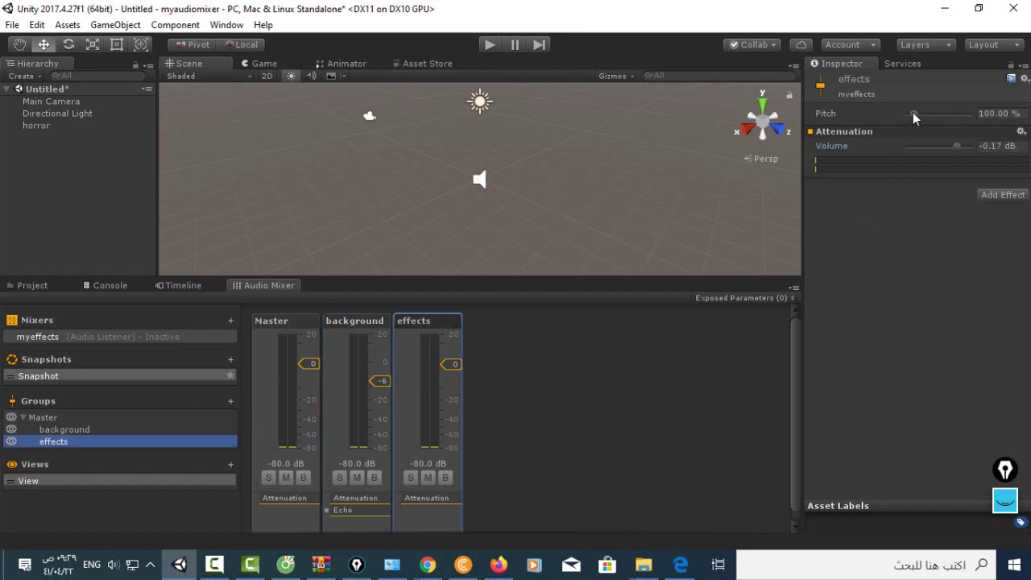
{"action": "left_click_drag", "start_coordinate": [913, 116], "coordinate": [925, 118]}
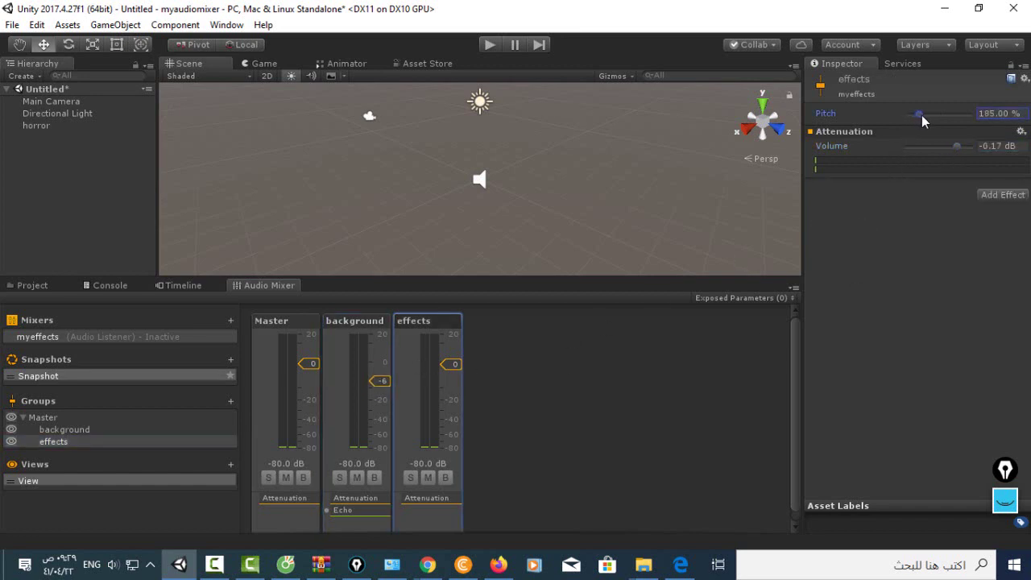
{"action": "left_click", "coordinate": [491, 46]}
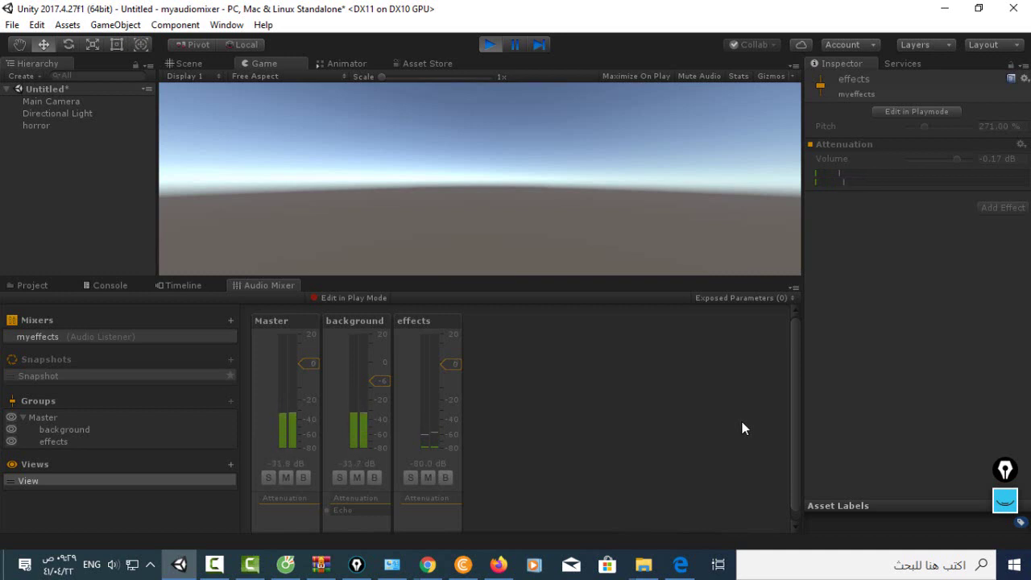
- With Edit in Play Mode on, lower effects pitch to about 186% and background to 173%
{"action": "left_click", "coordinate": [345, 297]}
{"action": "left_click", "coordinate": [926, 128]}
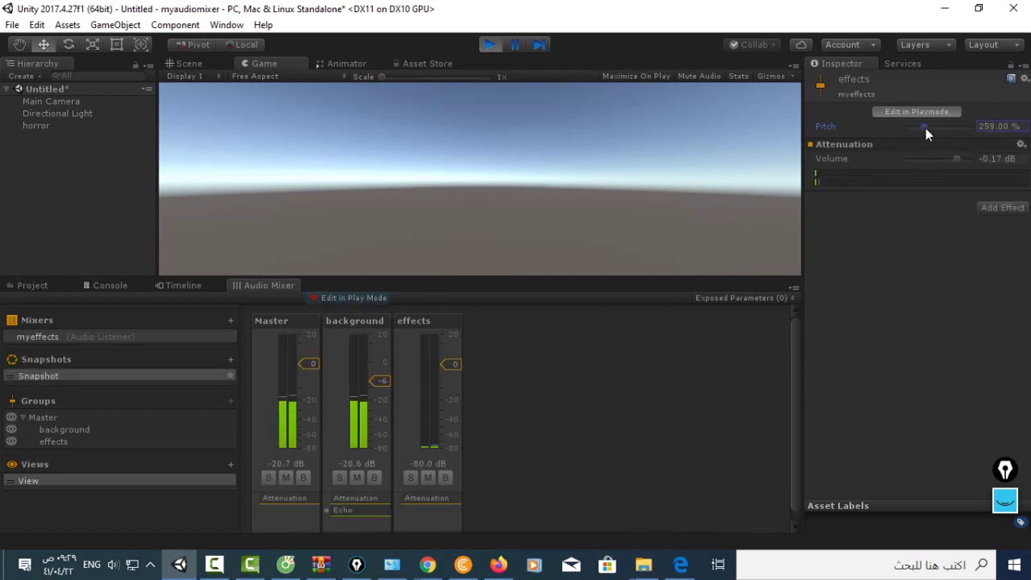
{"action": "left_click_drag", "start_coordinate": [925, 128], "coordinate": [915, 127]}
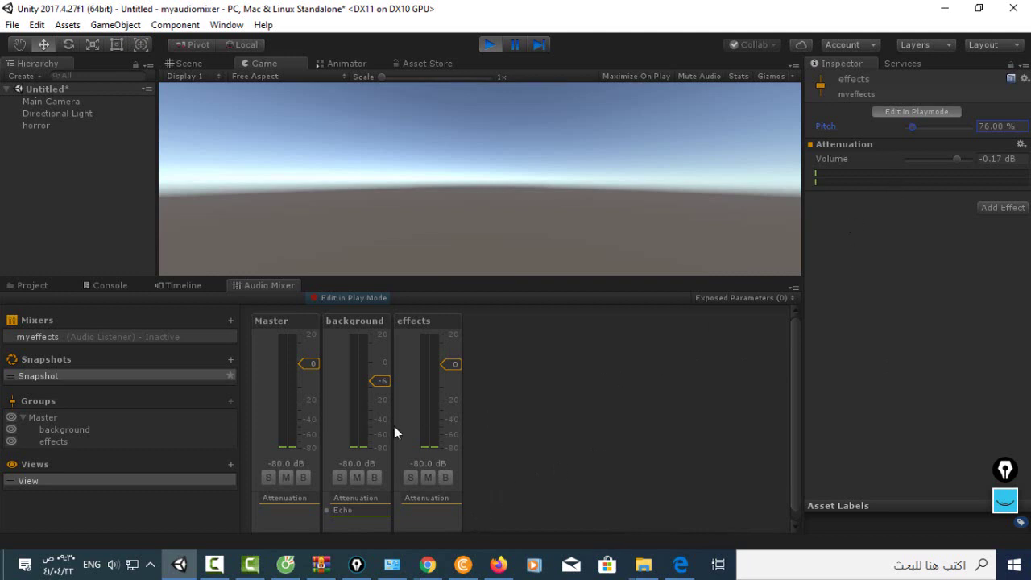
{"action": "left_click", "coordinate": [369, 411]}
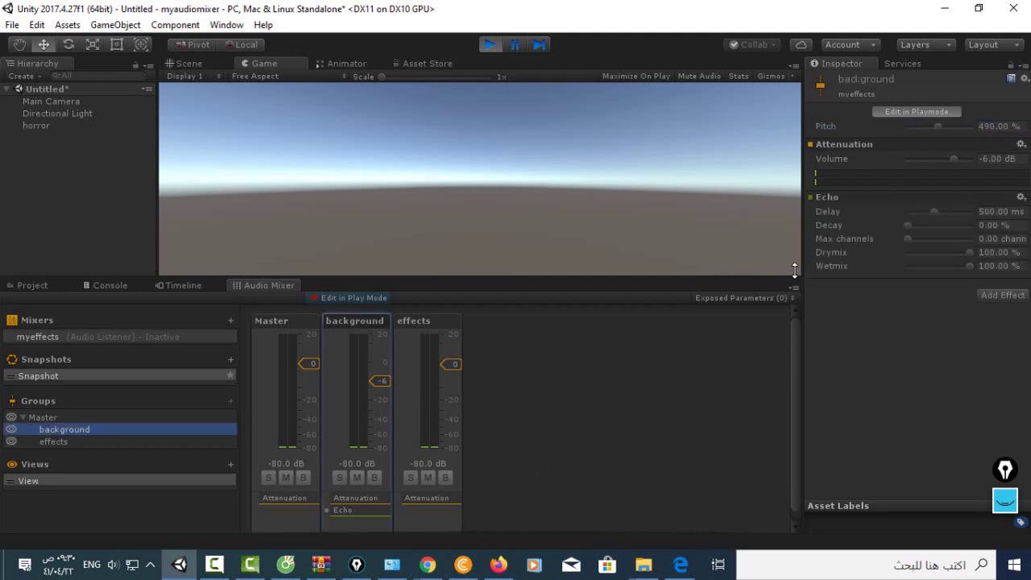
{"action": "left_click_drag", "start_coordinate": [939, 126], "coordinate": [919, 126]}
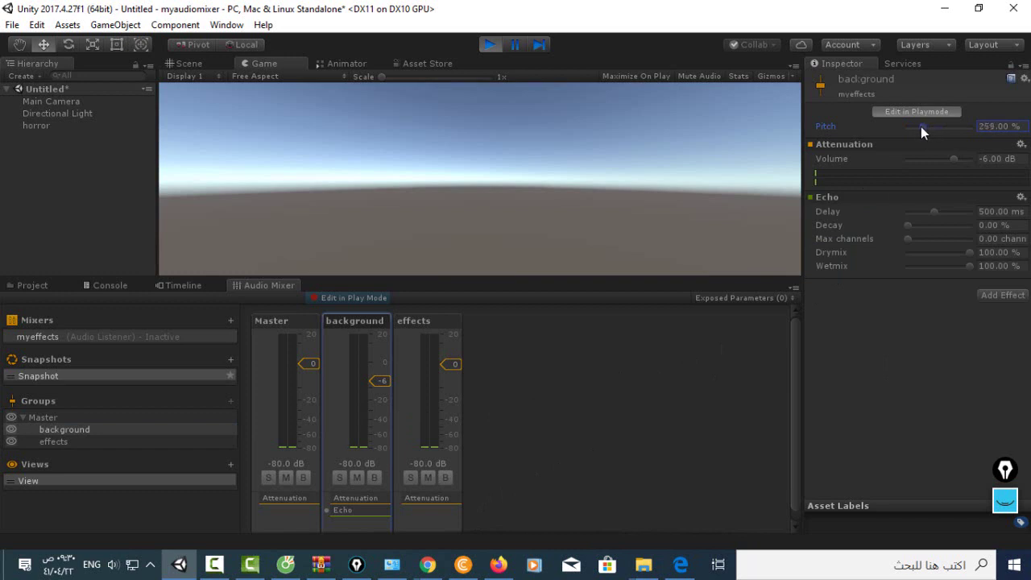
- Set the Master group pitch to 124%, then stop and restart the scene
{"action": "left_click", "coordinate": [296, 442]}
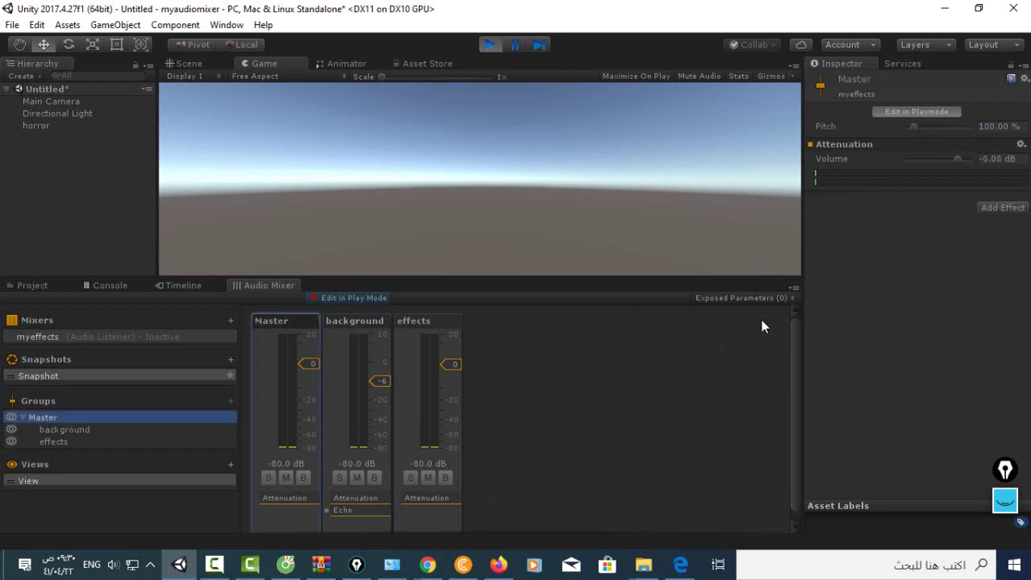
{"action": "left_click", "coordinate": [917, 125]}
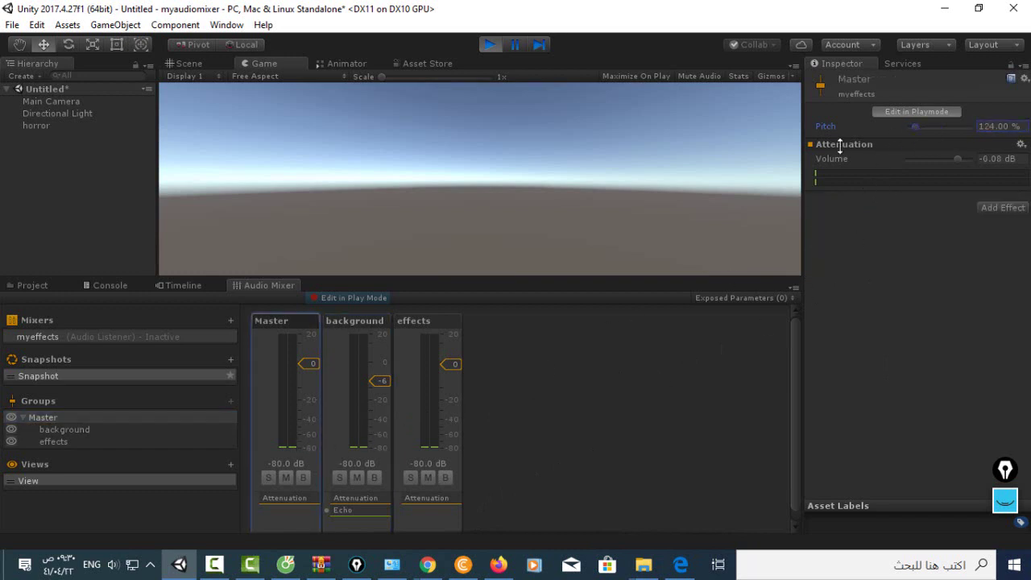
{"action": "left_click", "coordinate": [491, 45]}
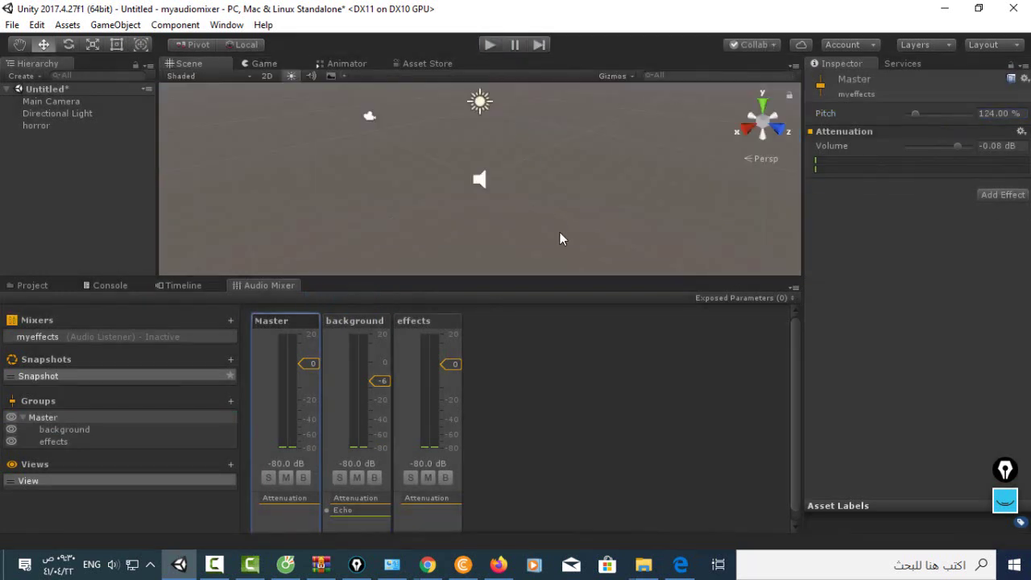
{"action": "left_click", "coordinate": [489, 45]}
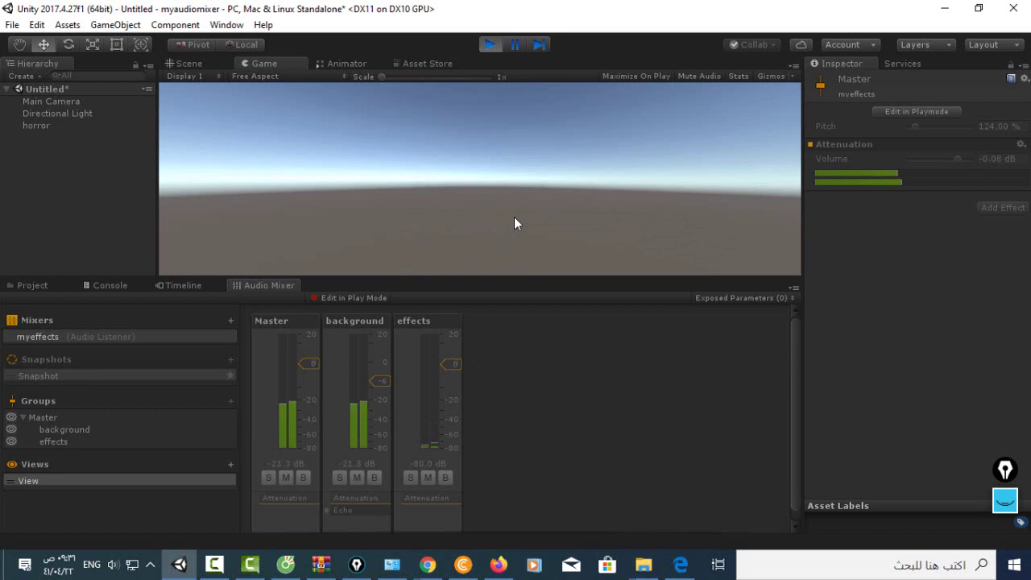
- Stop the running scene after listening to the new mixer settings
{"action": "left_click", "coordinate": [489, 45]}
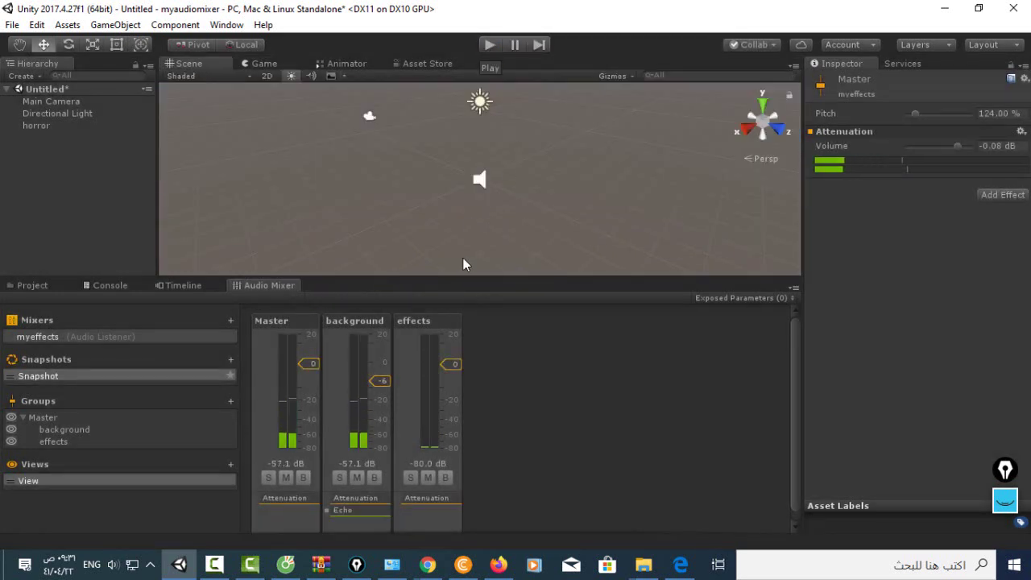